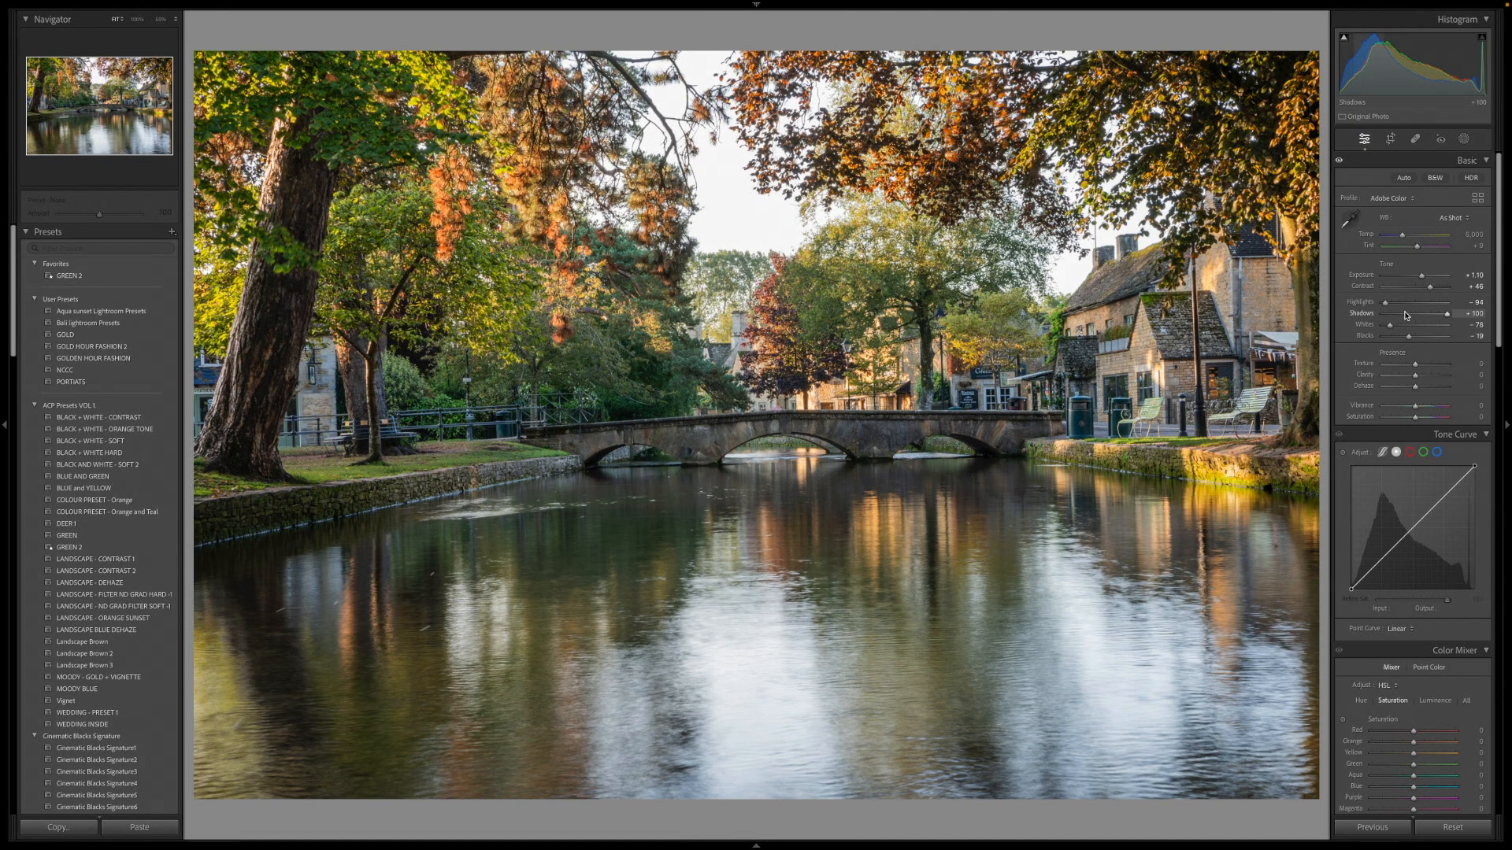
Set the river photo's Texture to +22 and Clarity to +12, checking the bridge detail up close
drag(1416, 363, 1422, 365)
click(996, 359)
click(996, 359)
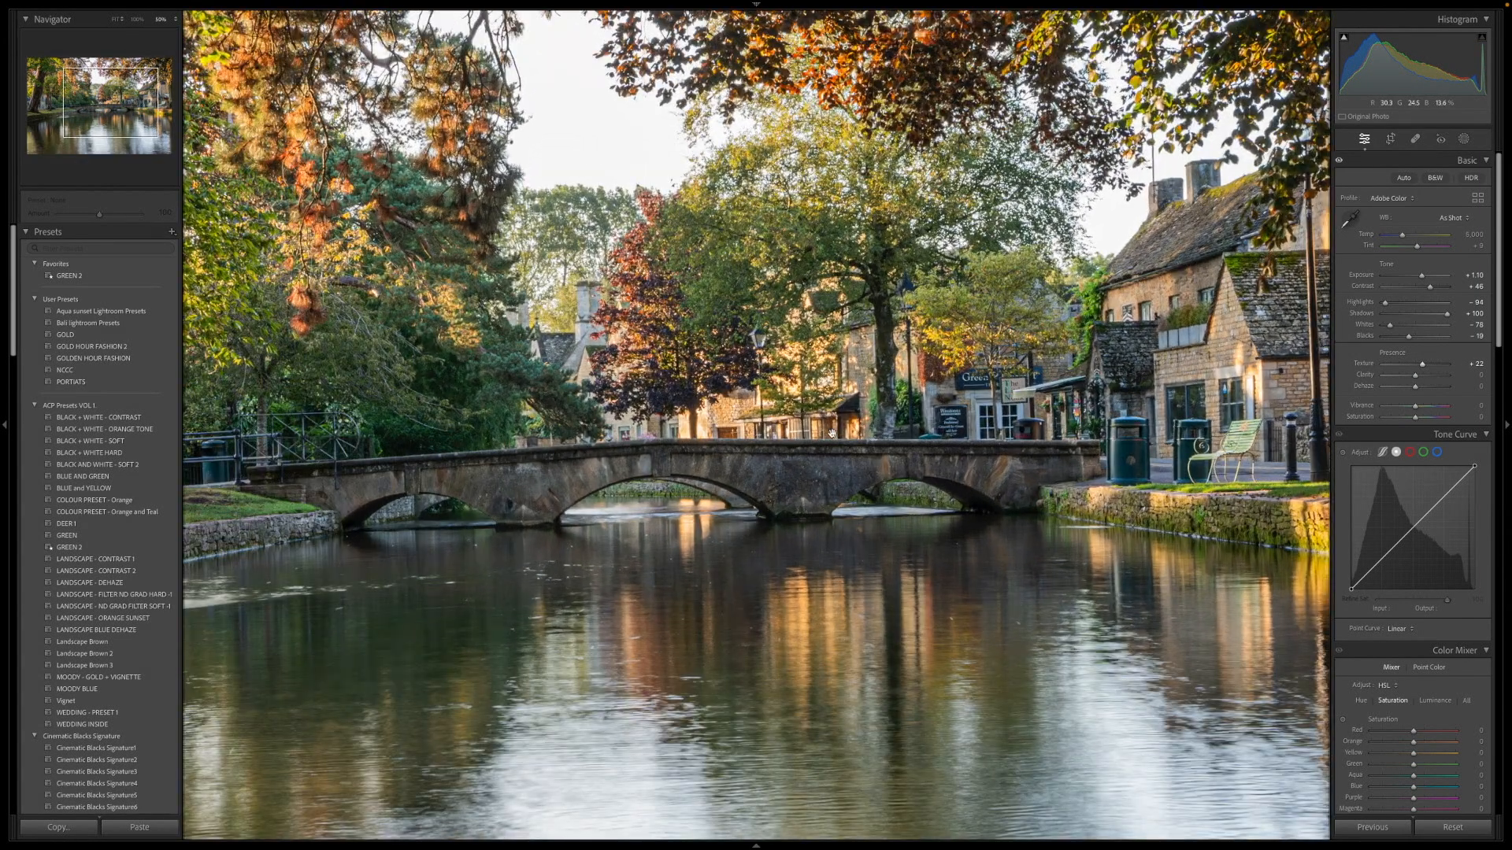
drag(1415, 376, 1419, 376)
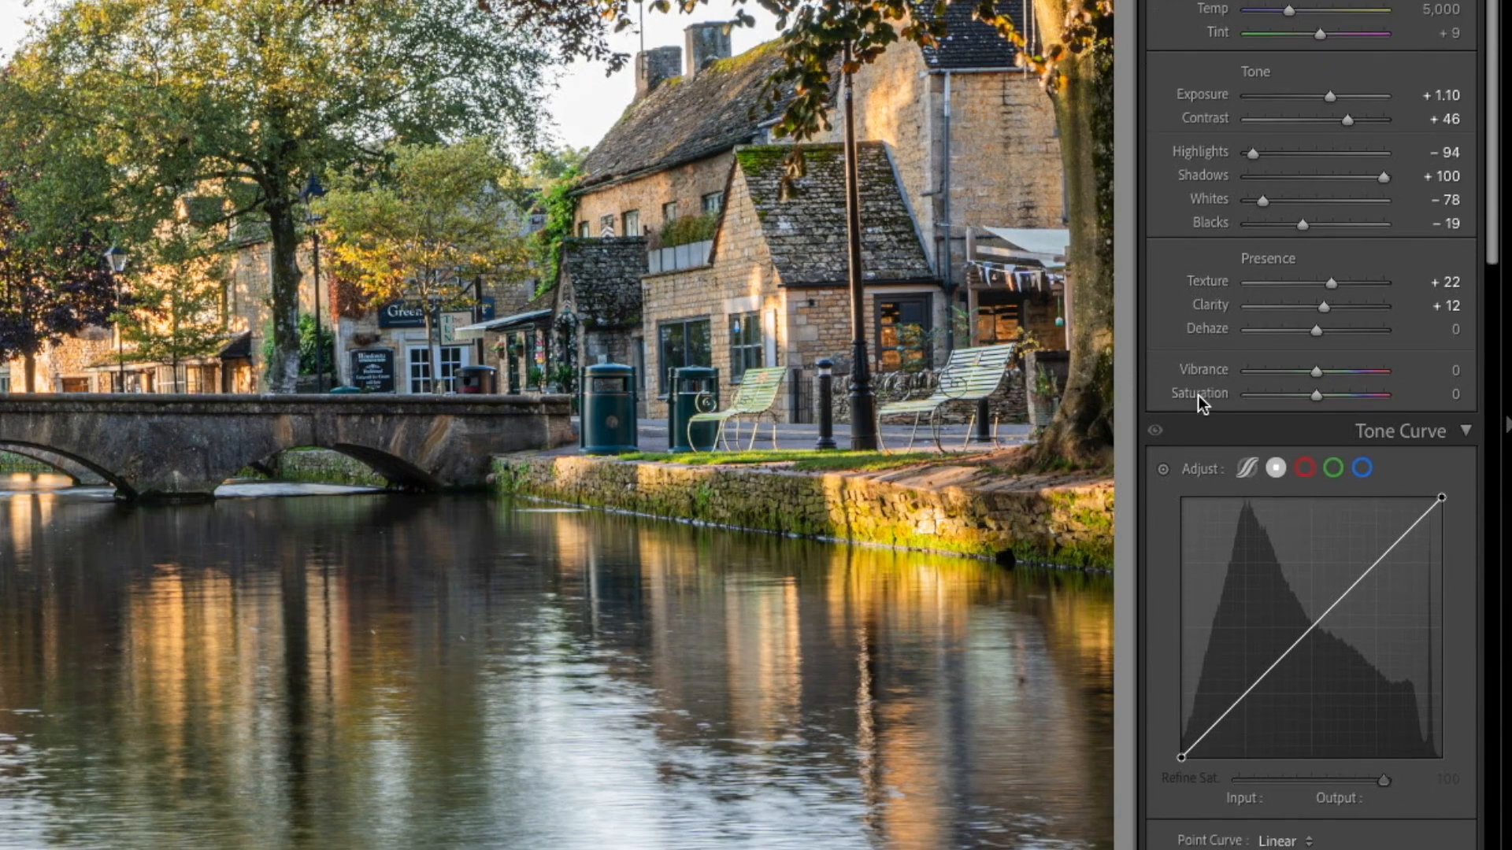
Enable Remove Chromatic Aberration in the photo's lens corrections
scroll(1371, 408, down, 8)
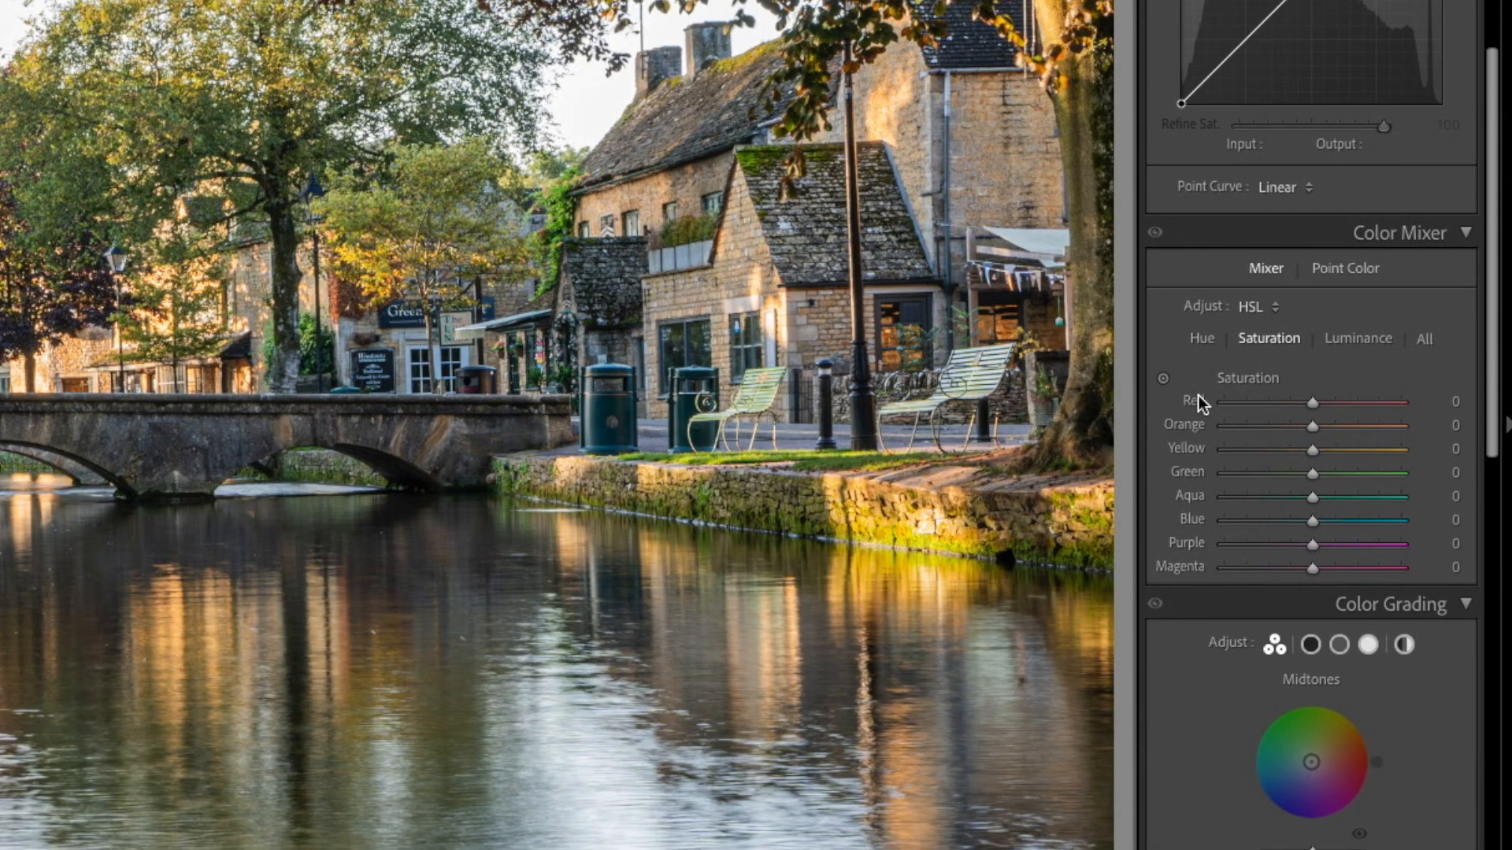
scroll(1199, 396, down, 12)
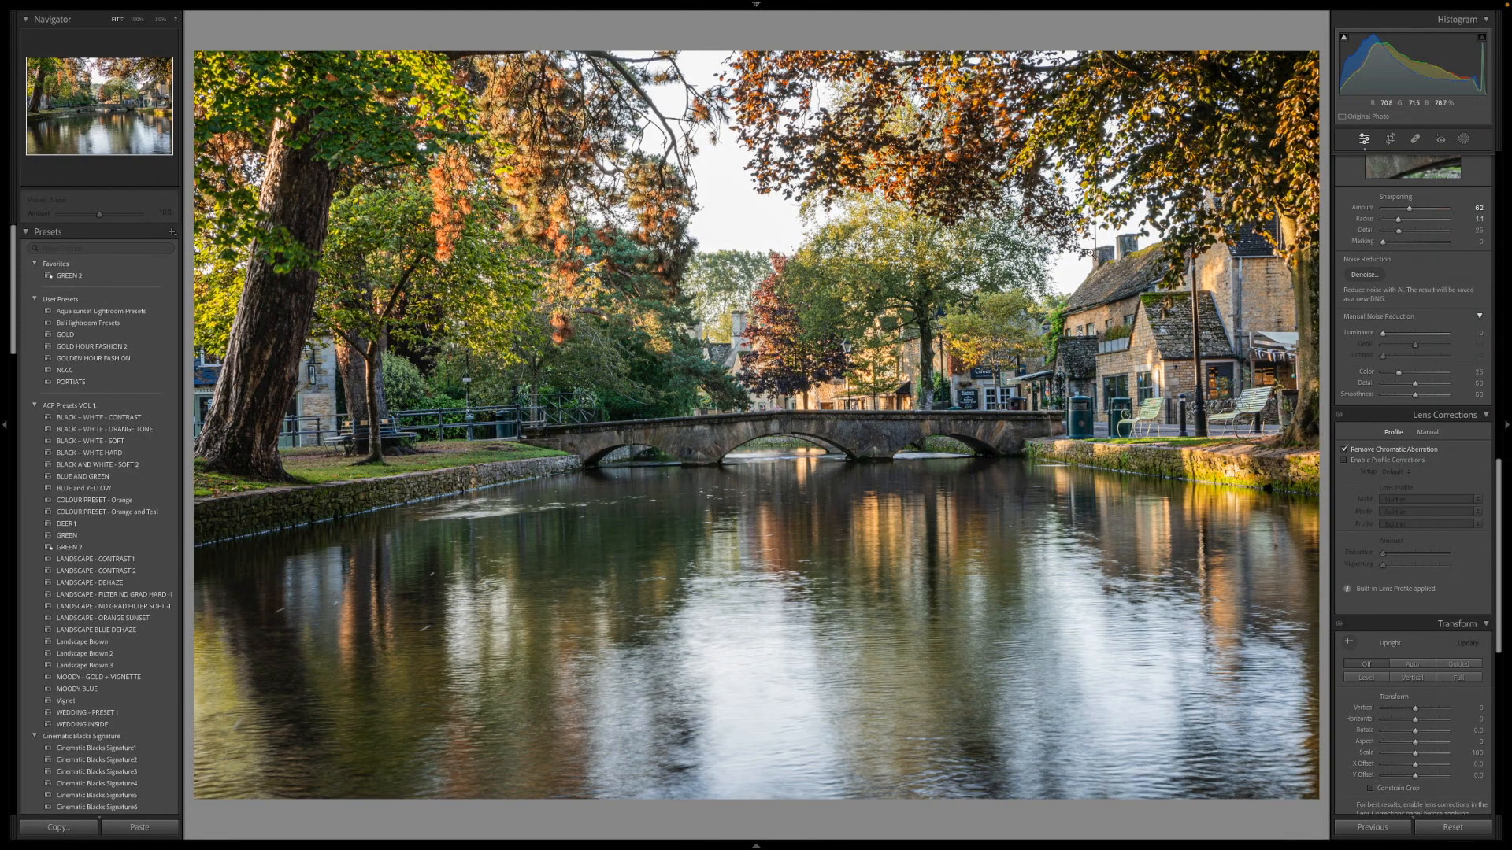
click(1091, 253)
click(1345, 450)
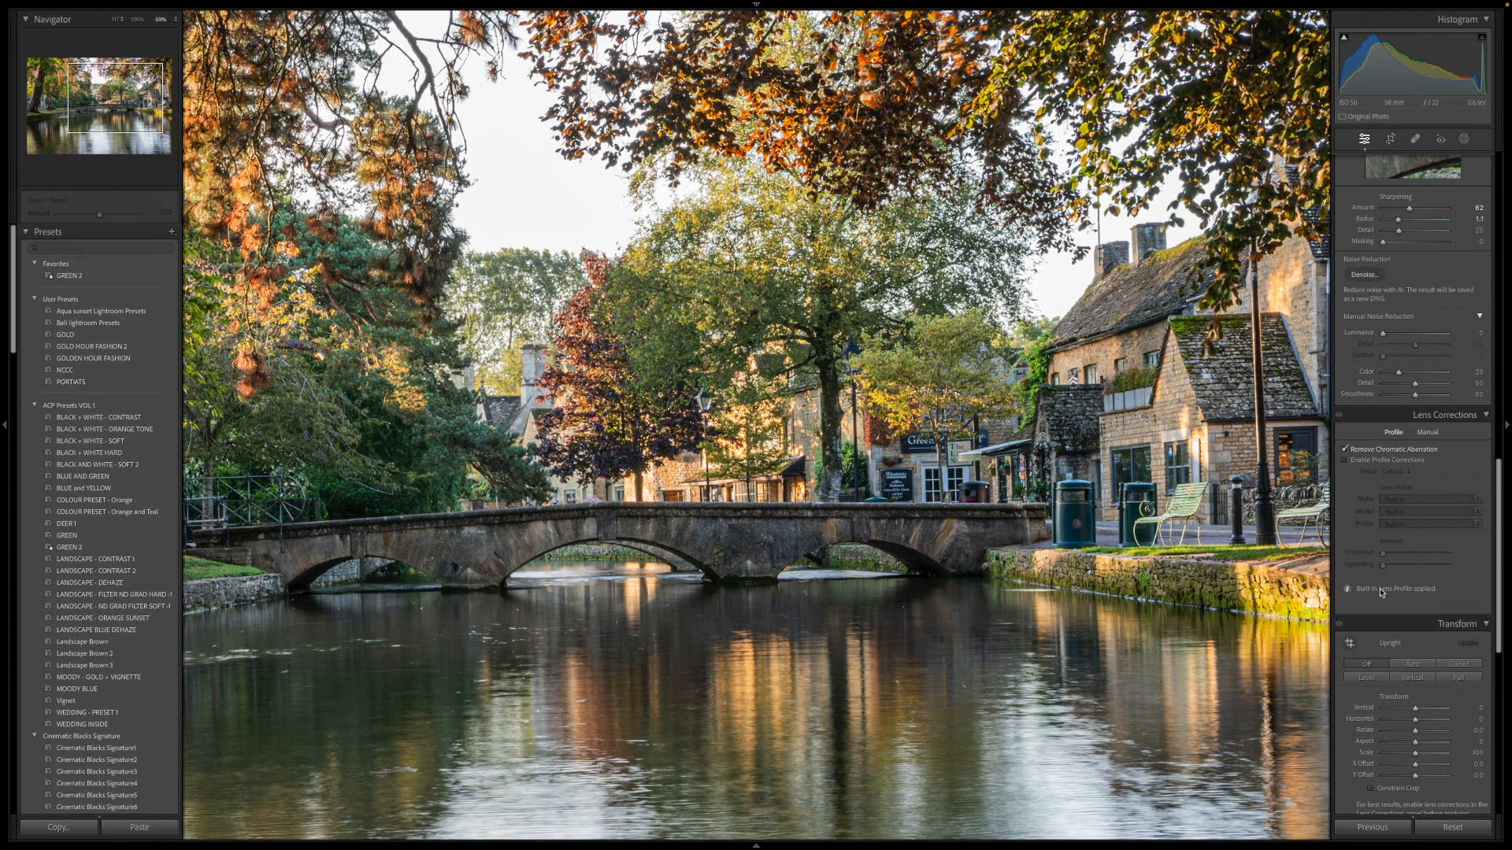
Straighten the river photo by rotating its crop to an angle of 0.99
scroll(1386, 599, down, 2)
key(r)
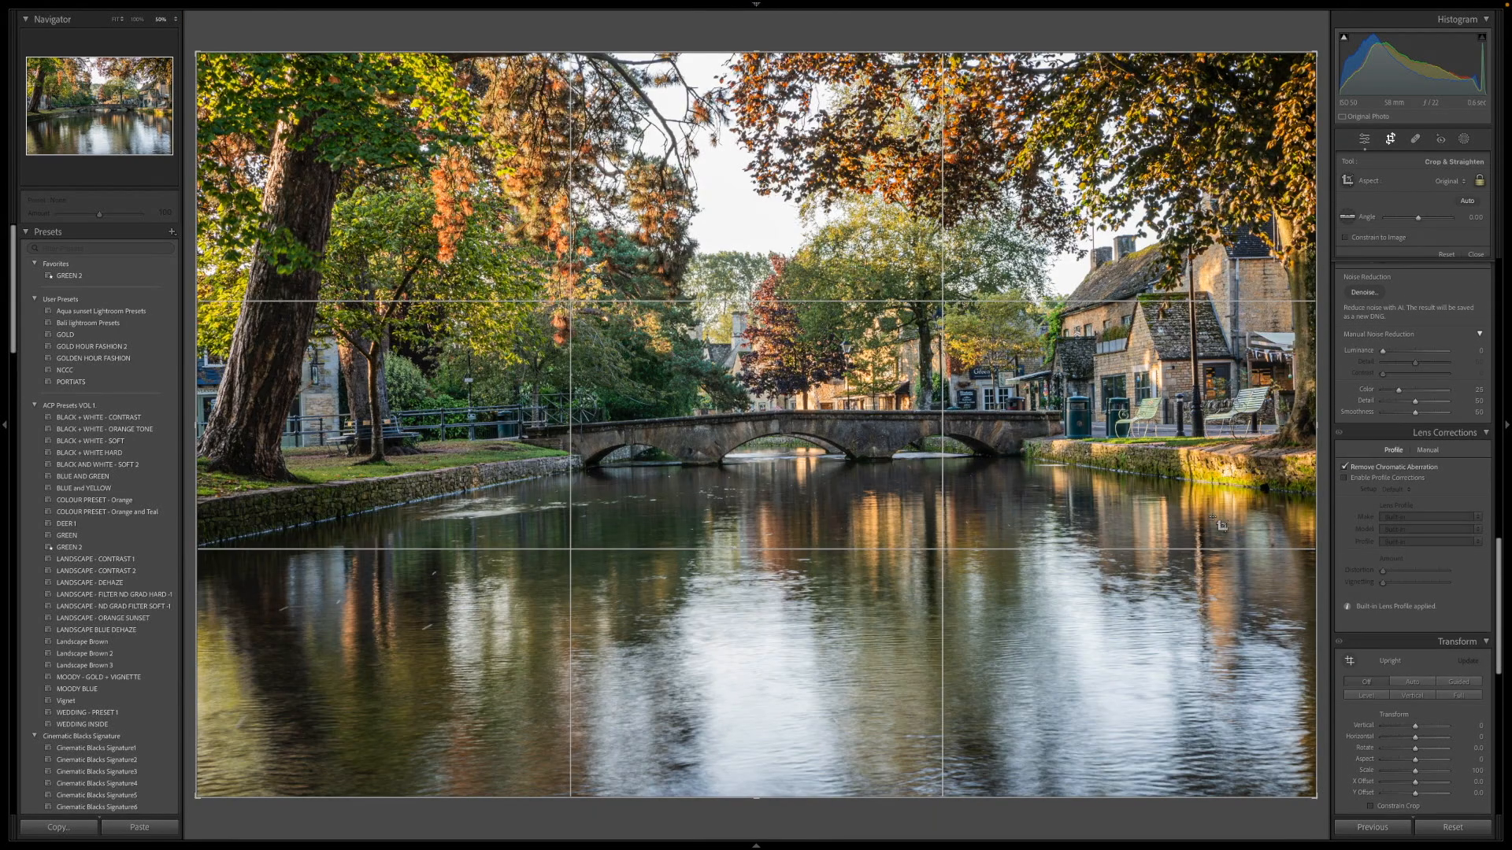
drag(1318, 379, 1327, 383)
scroll(1441, 522, down, 4)
scroll(1441, 522, down, 3)
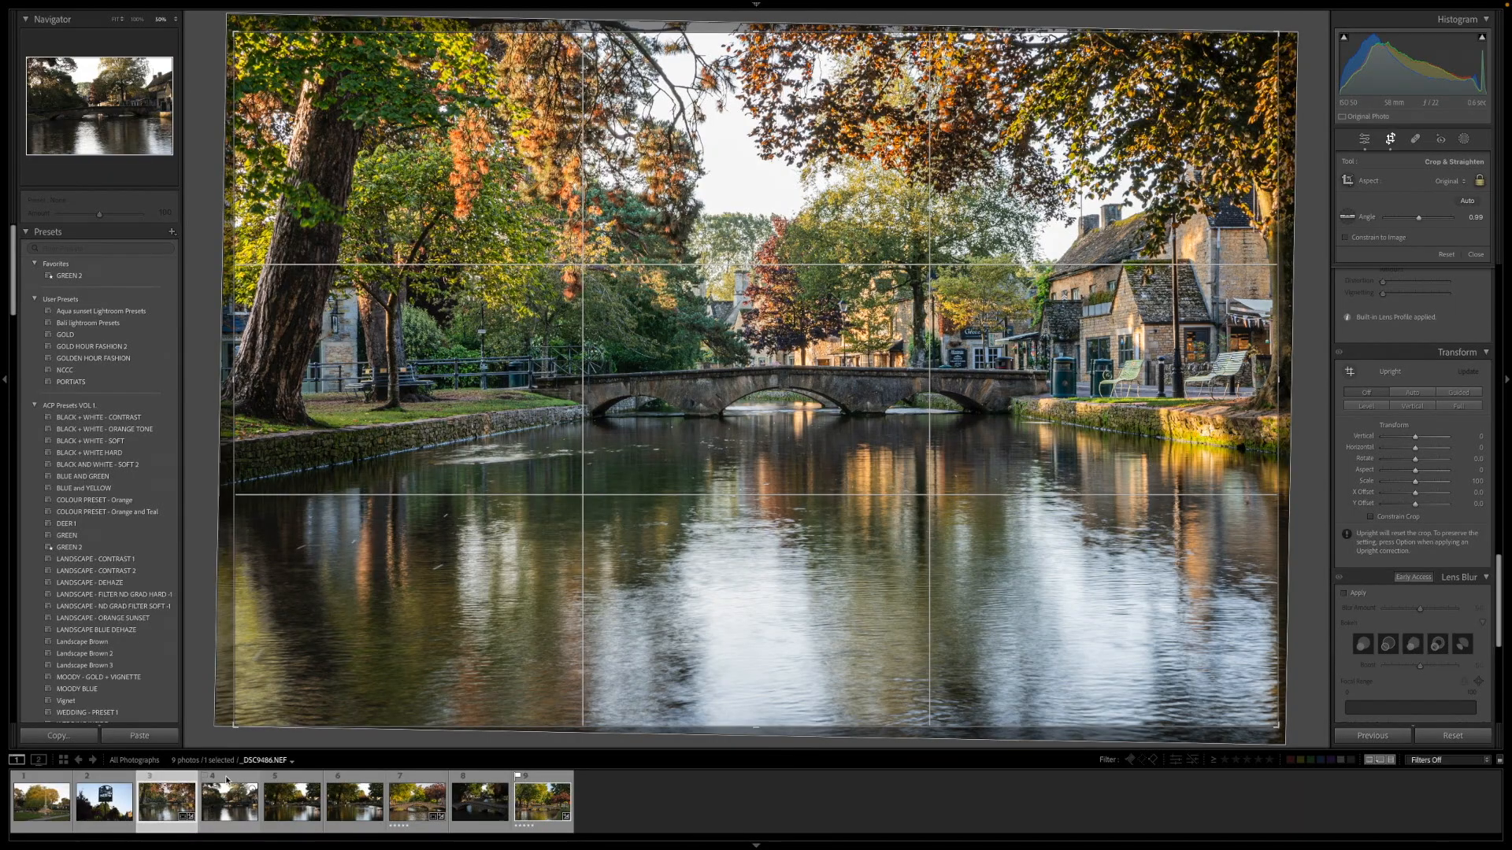
Reselect the edited third photo and open the choice of develop settings to copy
click(227, 778)
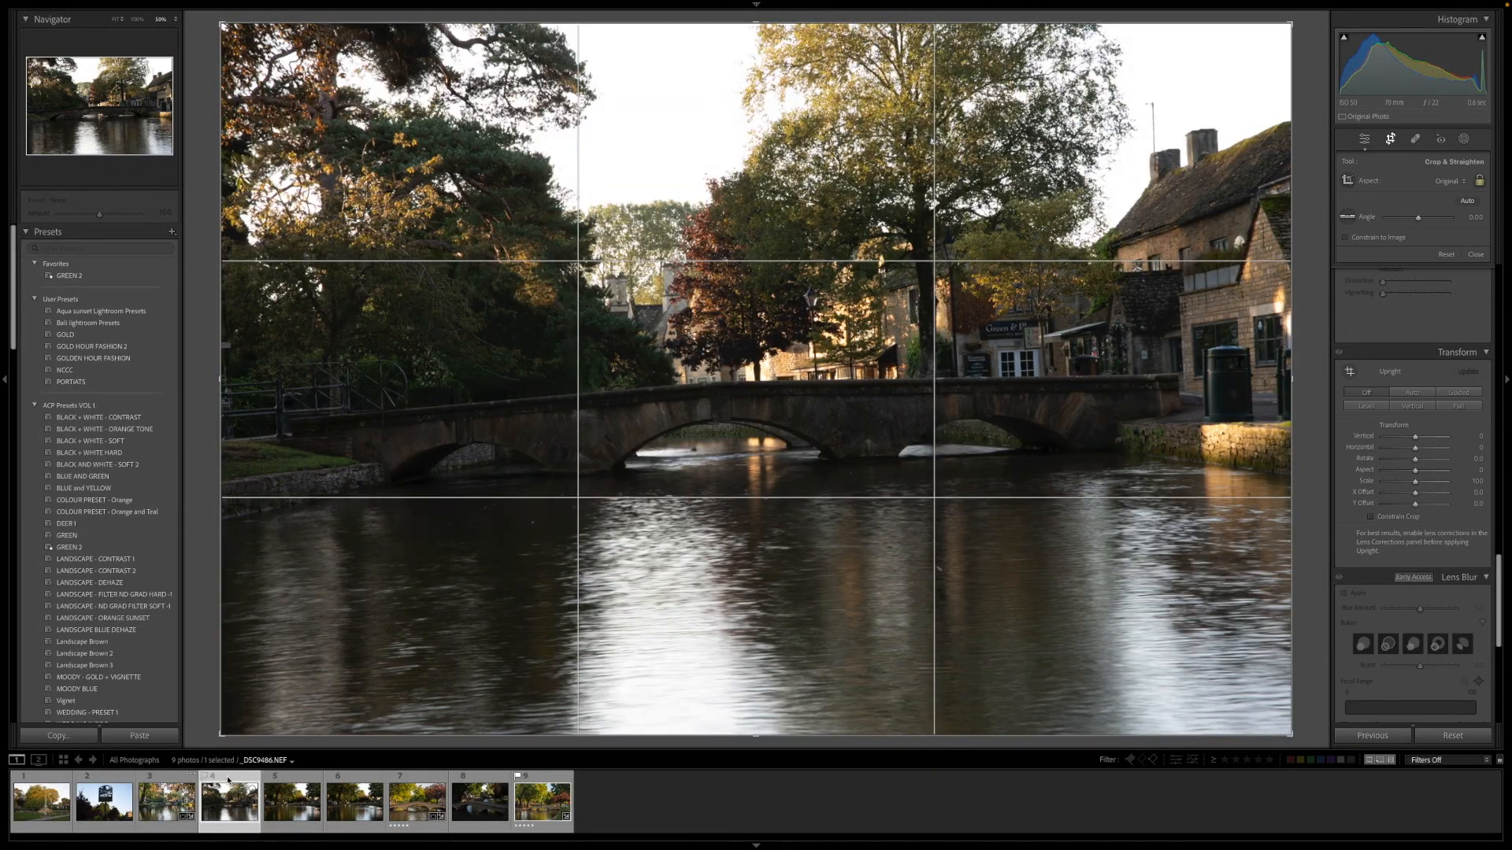
click(183, 779)
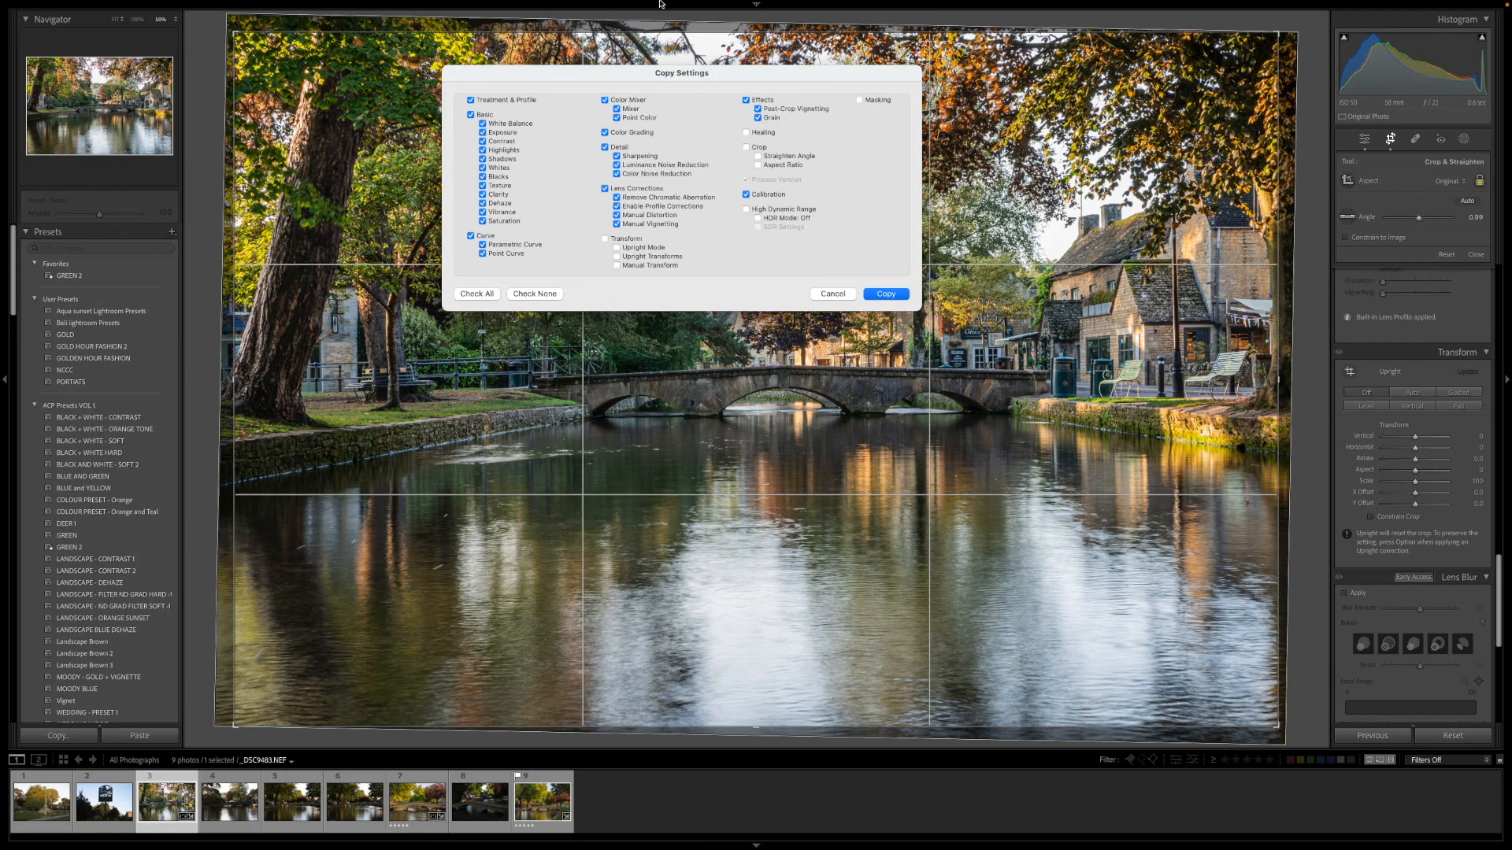
drag(717, 81, 670, 140)
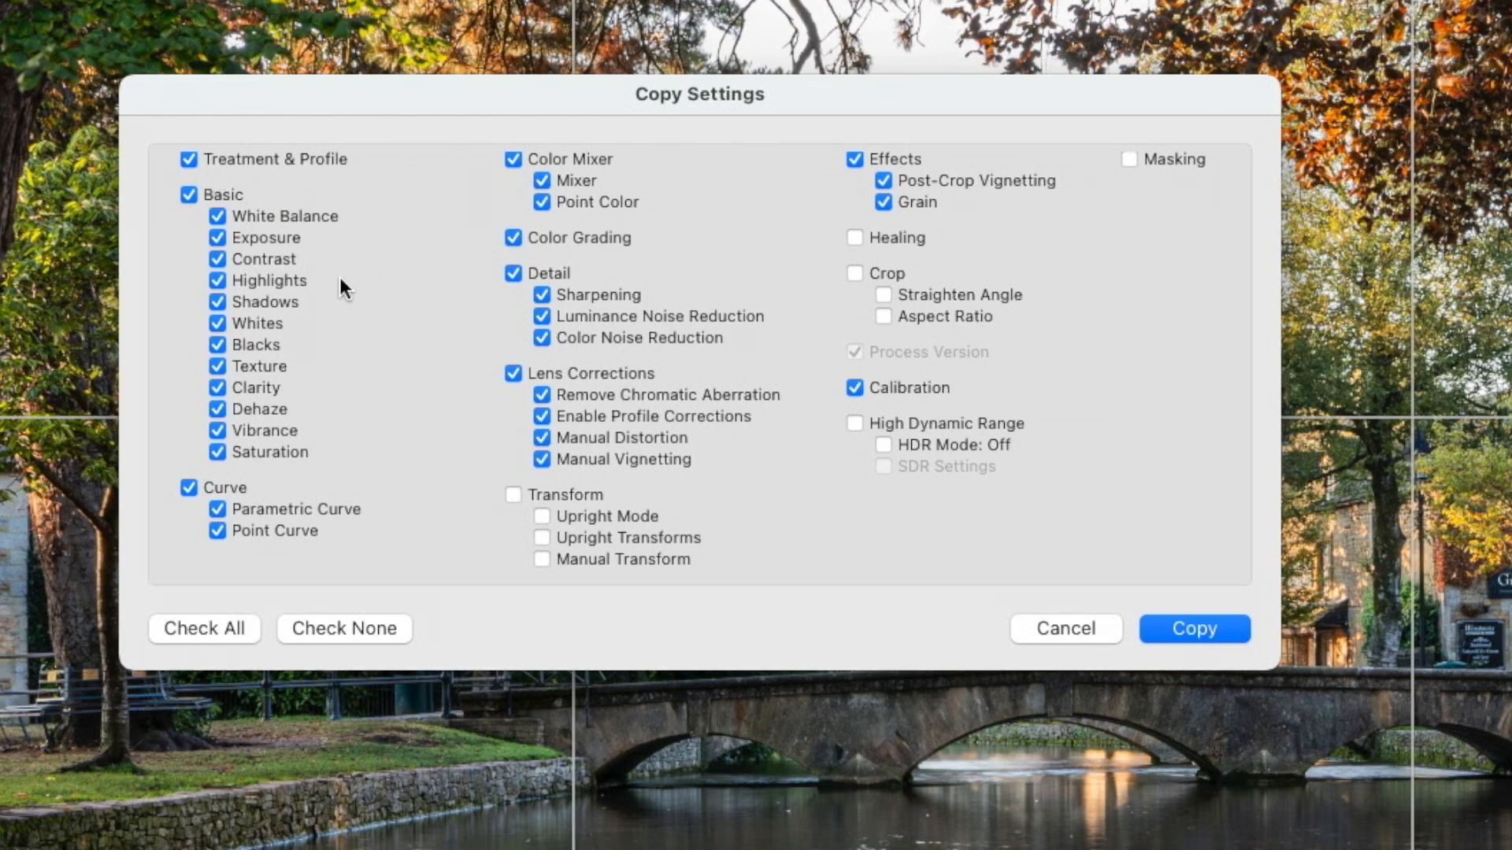
click(189, 194)
click(189, 195)
click(186, 193)
click(189, 195)
Copy the edited photo's checked develop settings and paste them onto the fourth photo
click(1213, 630)
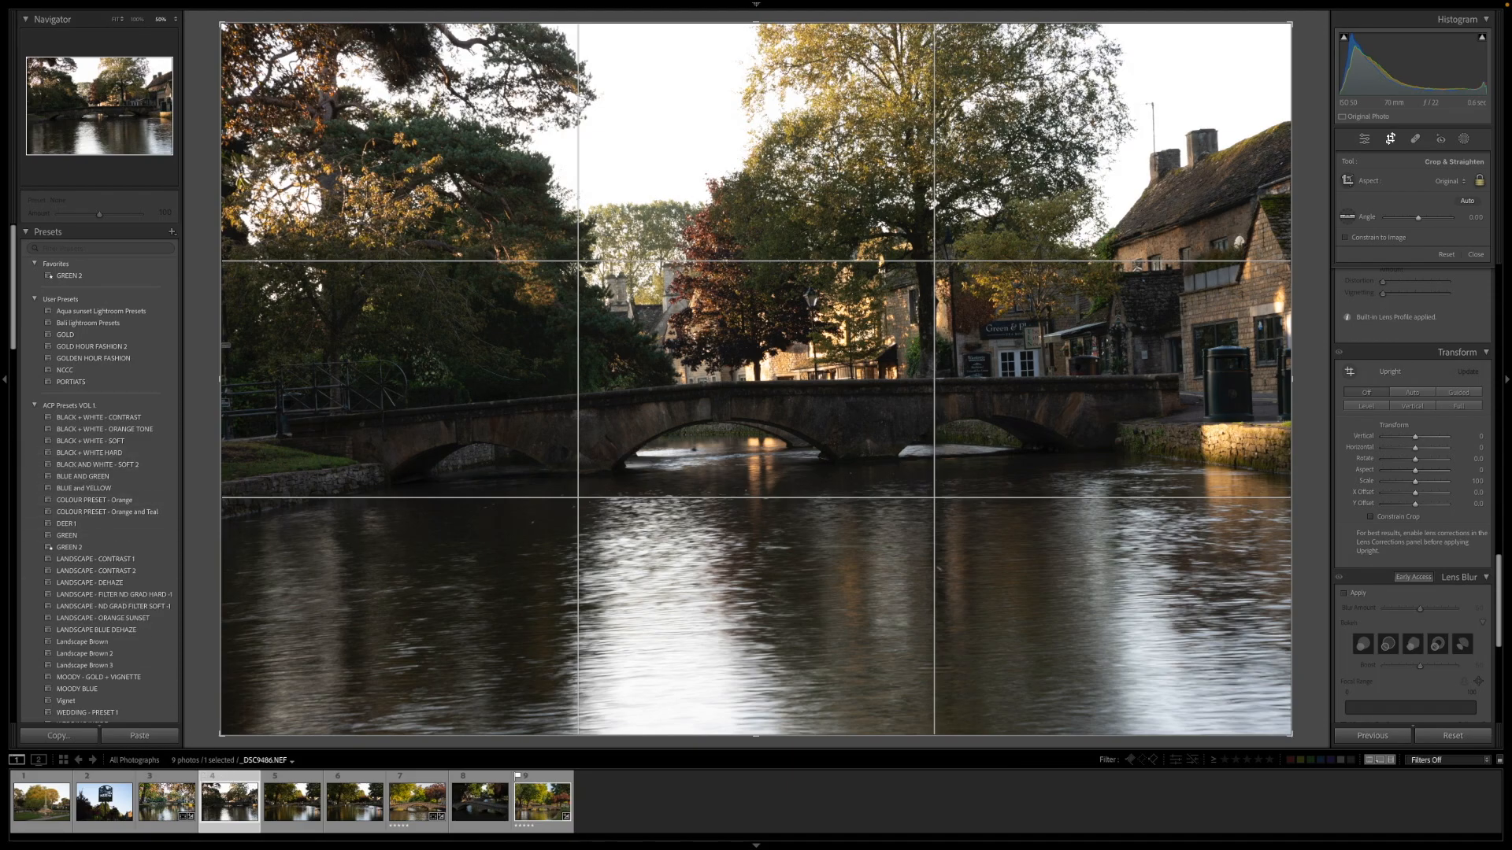
click(122, 9)
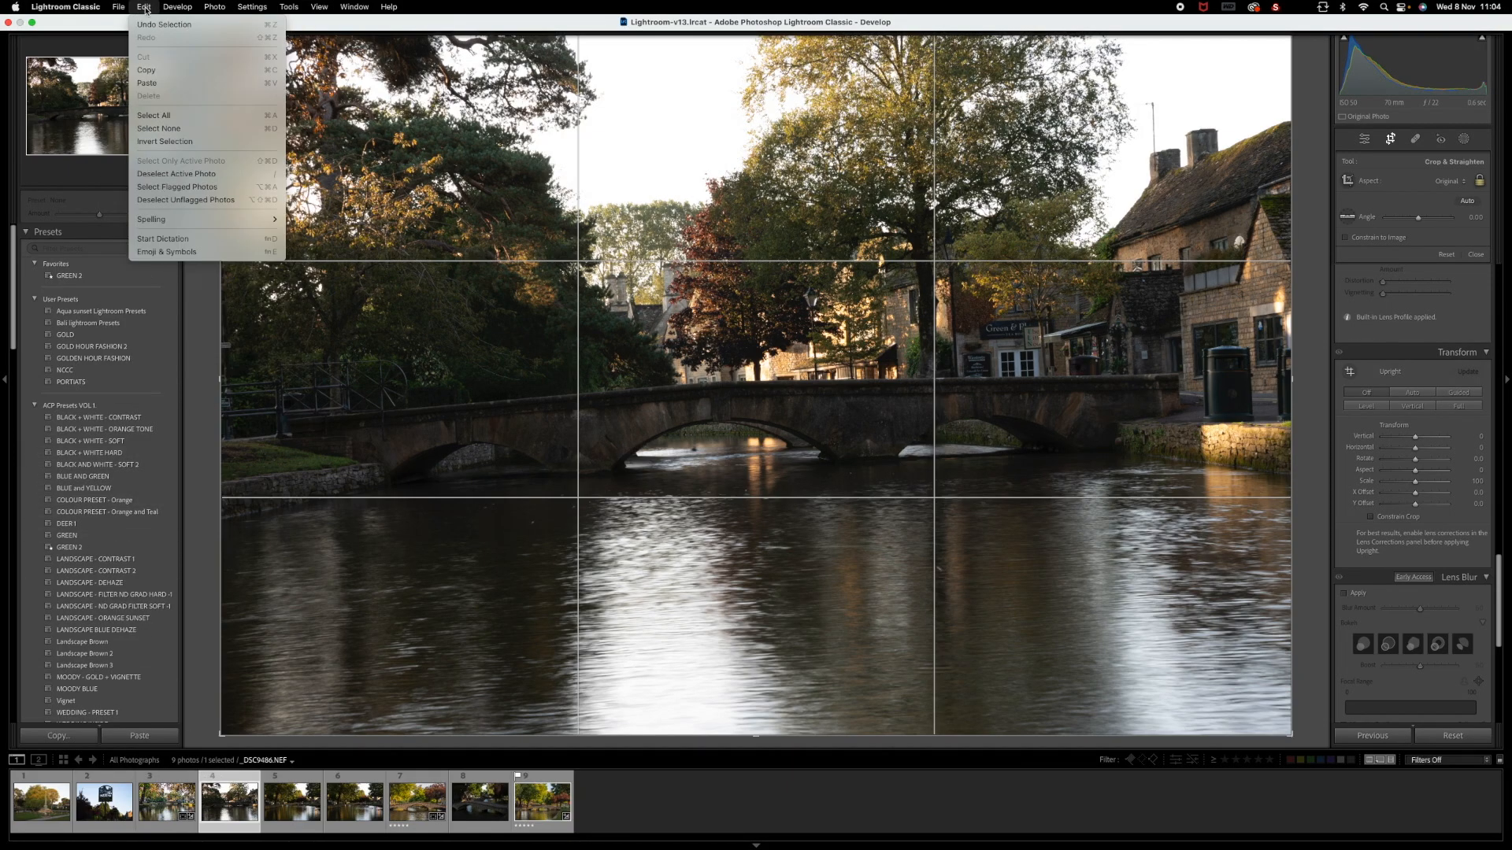
click(170, 83)
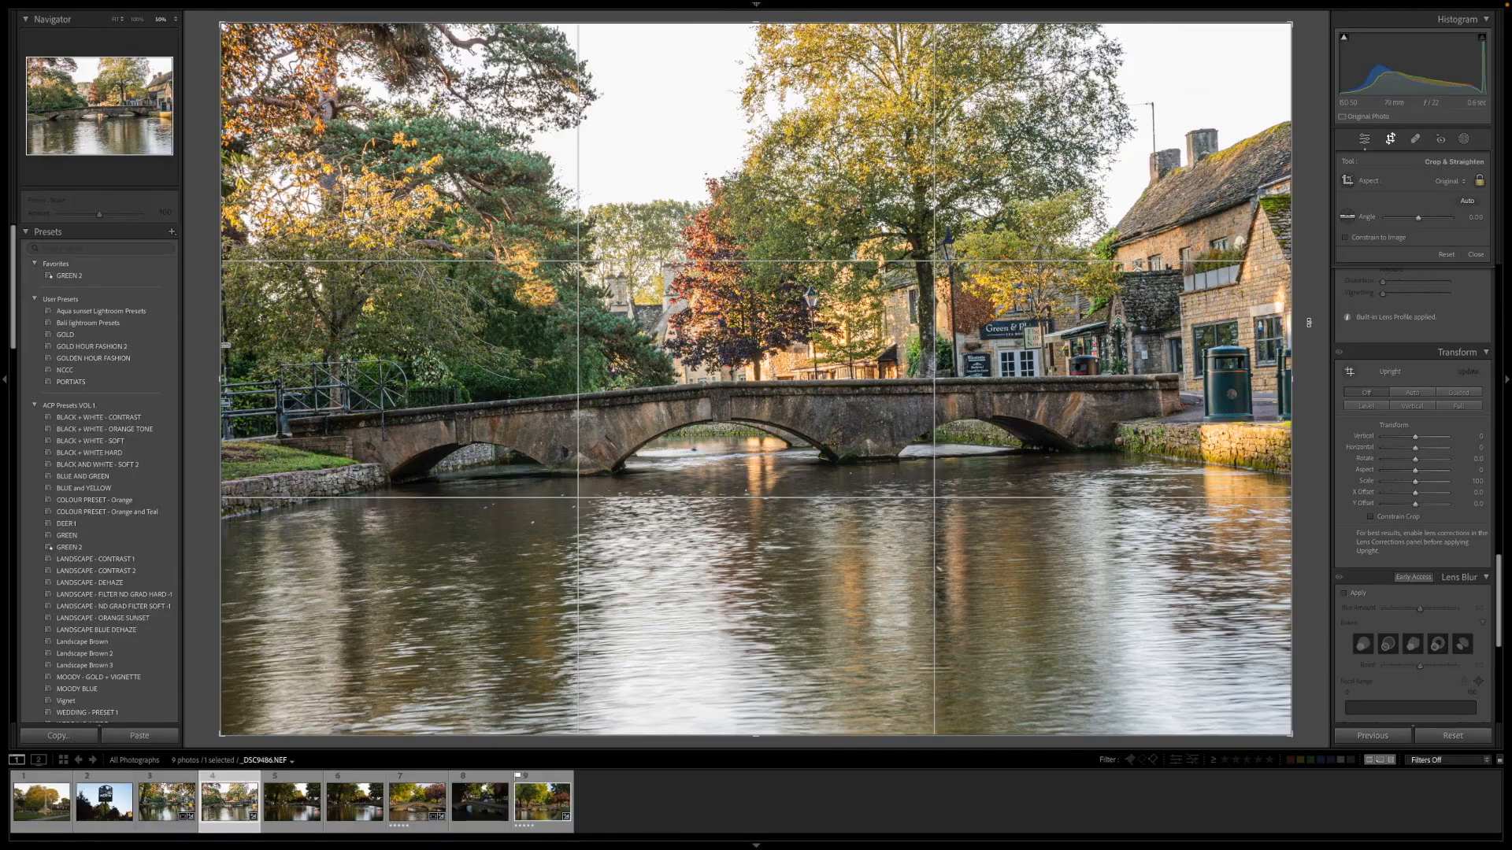
Rotate the fourth photo's crop slightly to straighten it, apply the crop and check the bridge up close
drag(1313, 311, 1315, 349)
double_click(1203, 342)
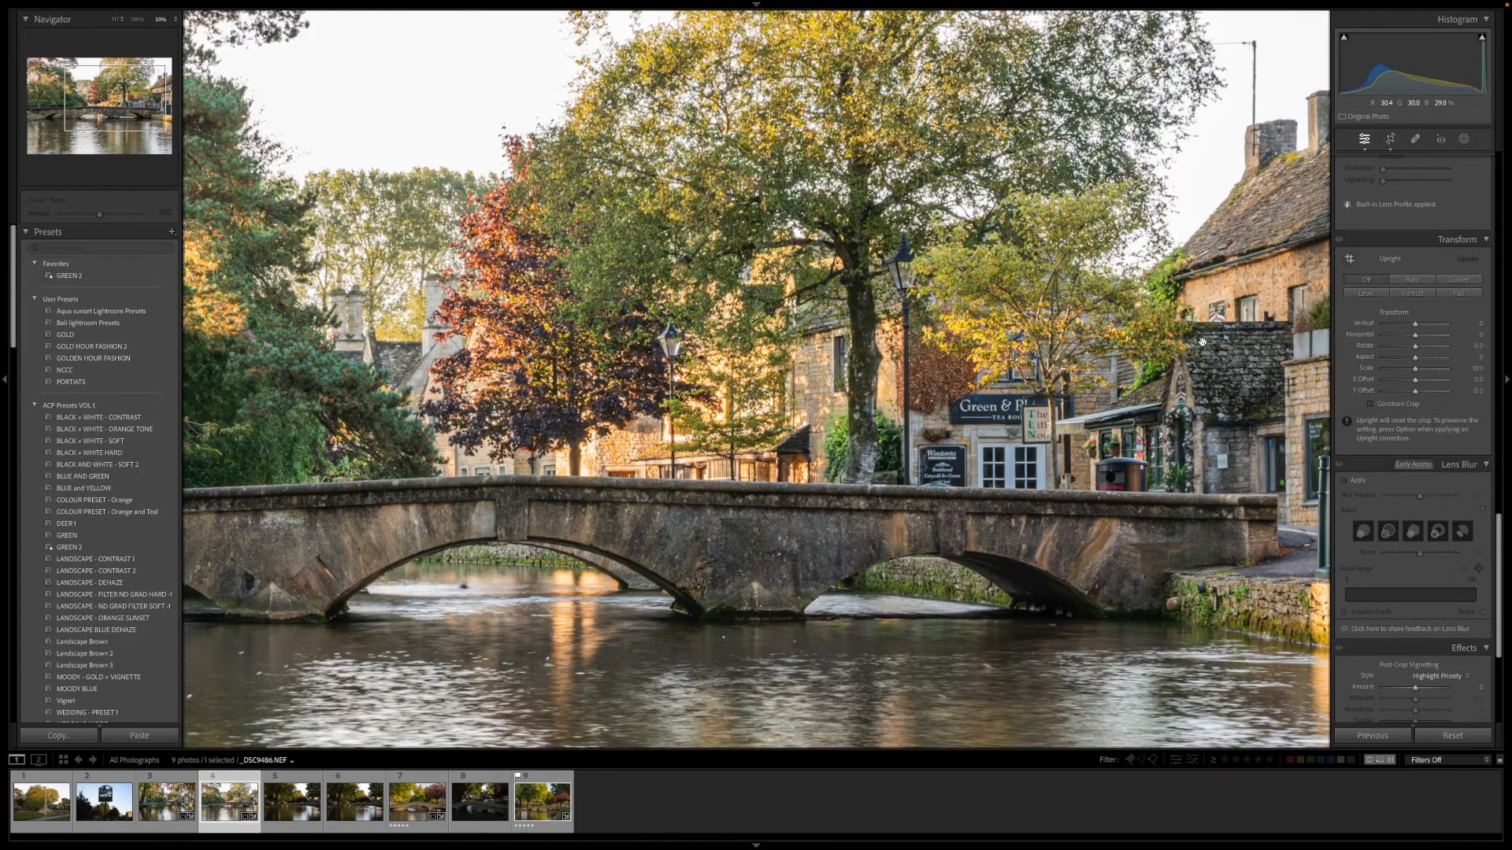
click(615, 346)
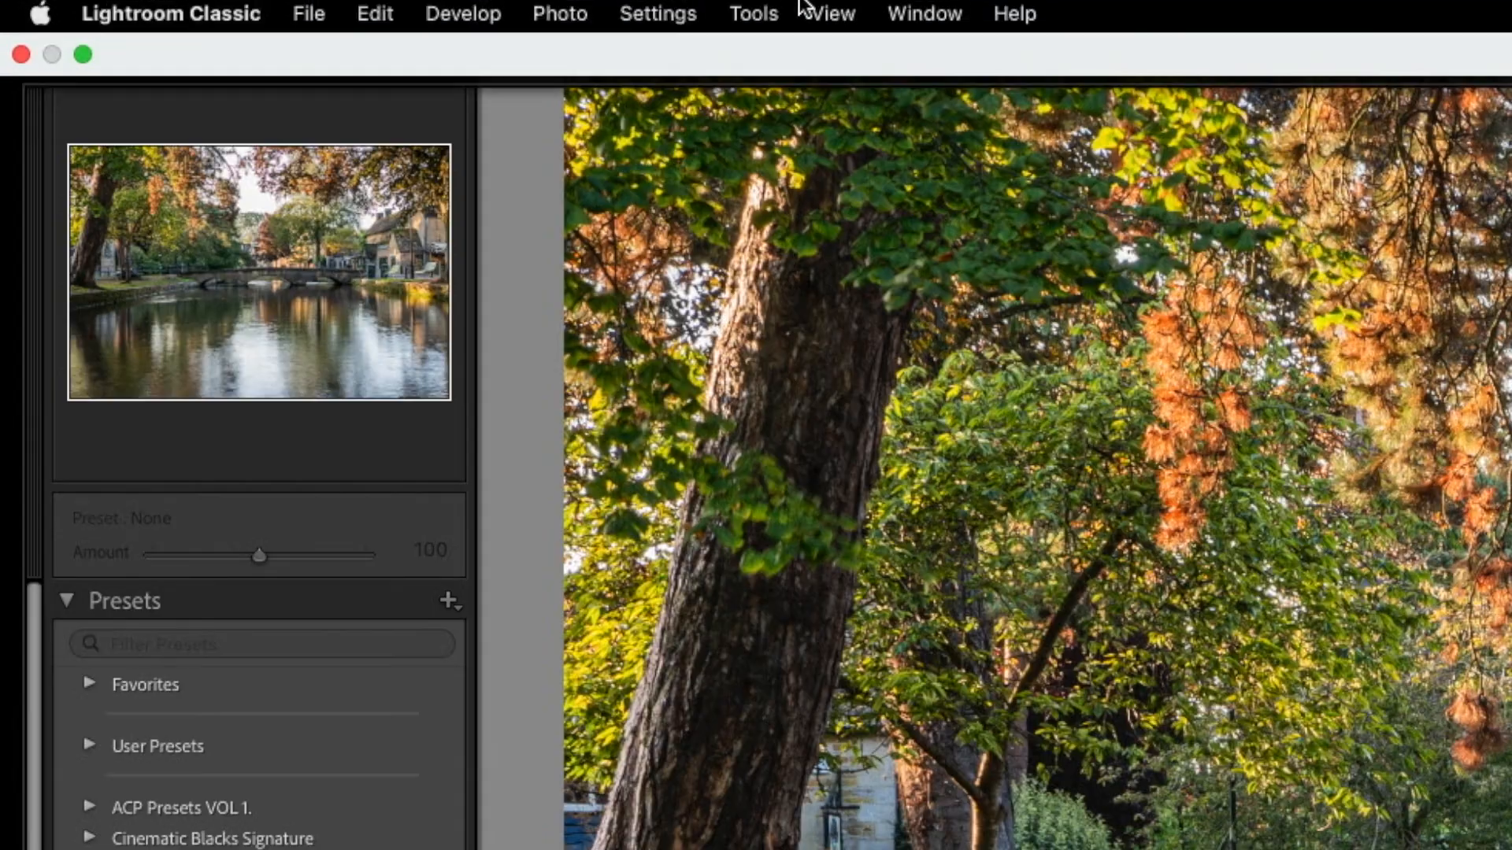
Start a new develop preset from the edited third photo and name it "autumn Preset 1"
click(489, 12)
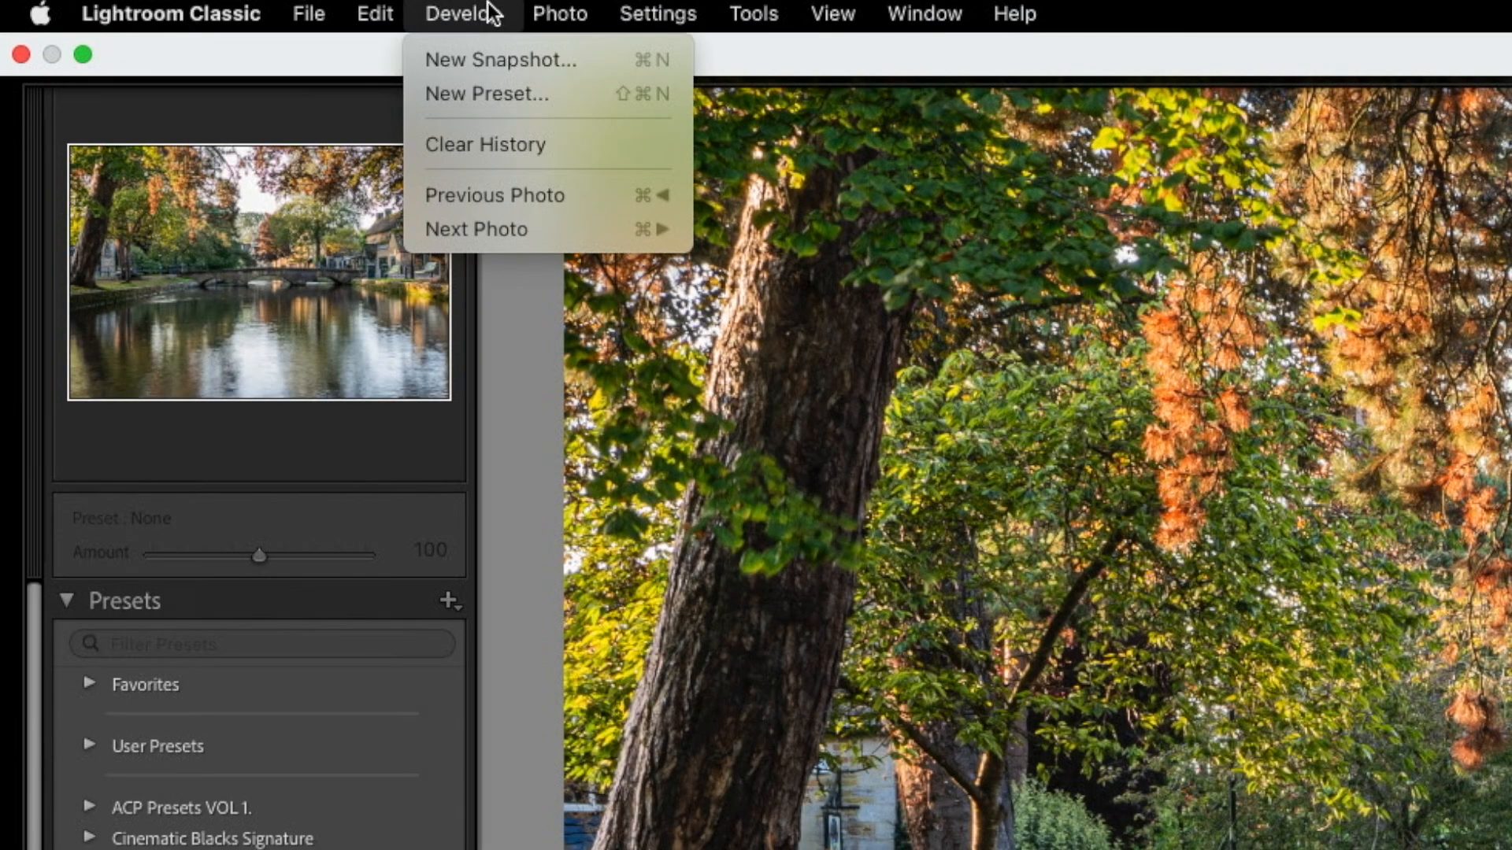
click(499, 91)
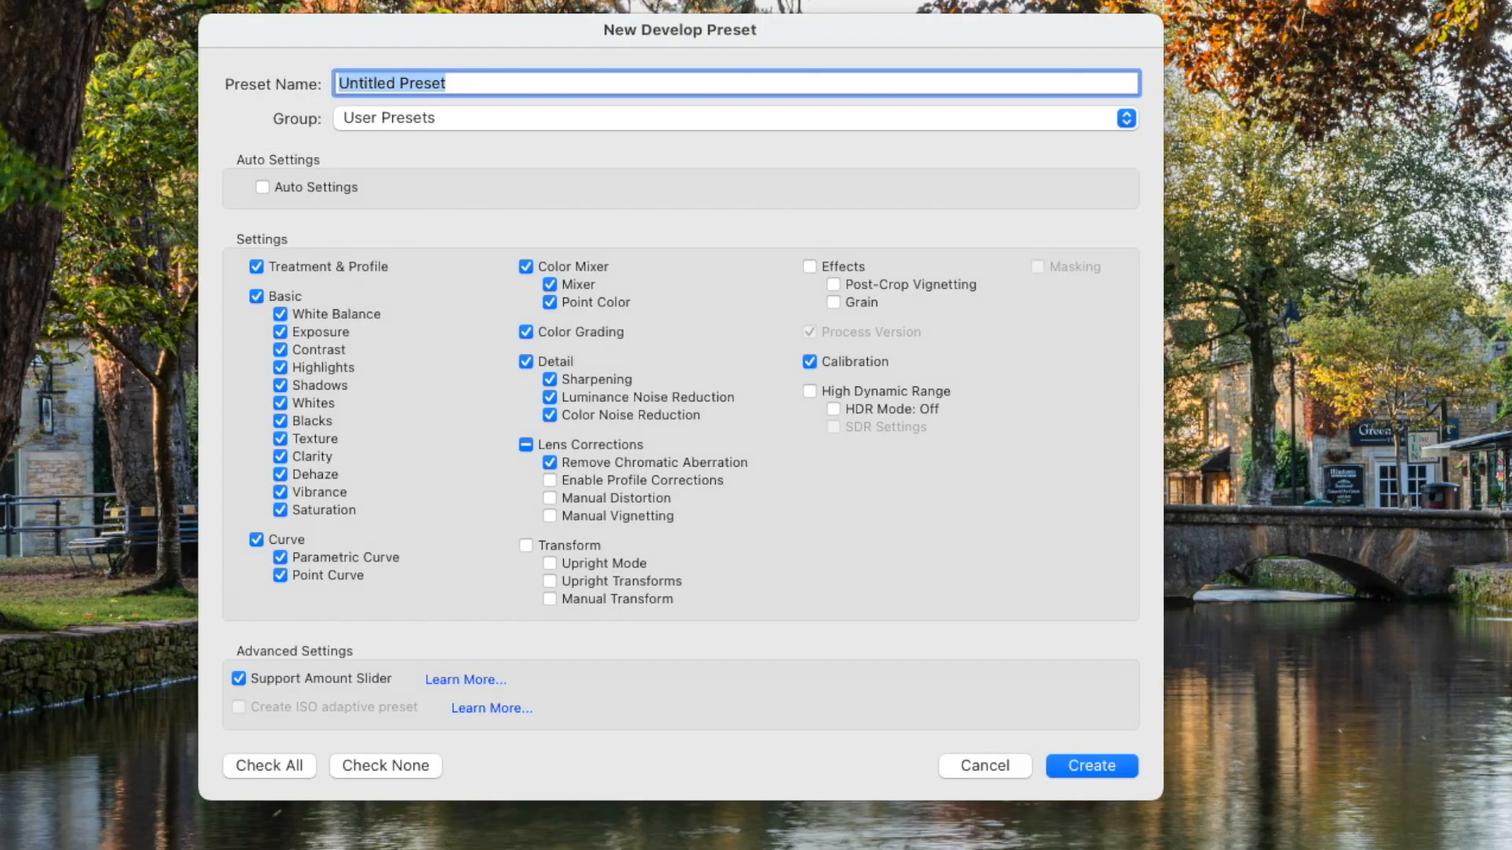
text(autumn)
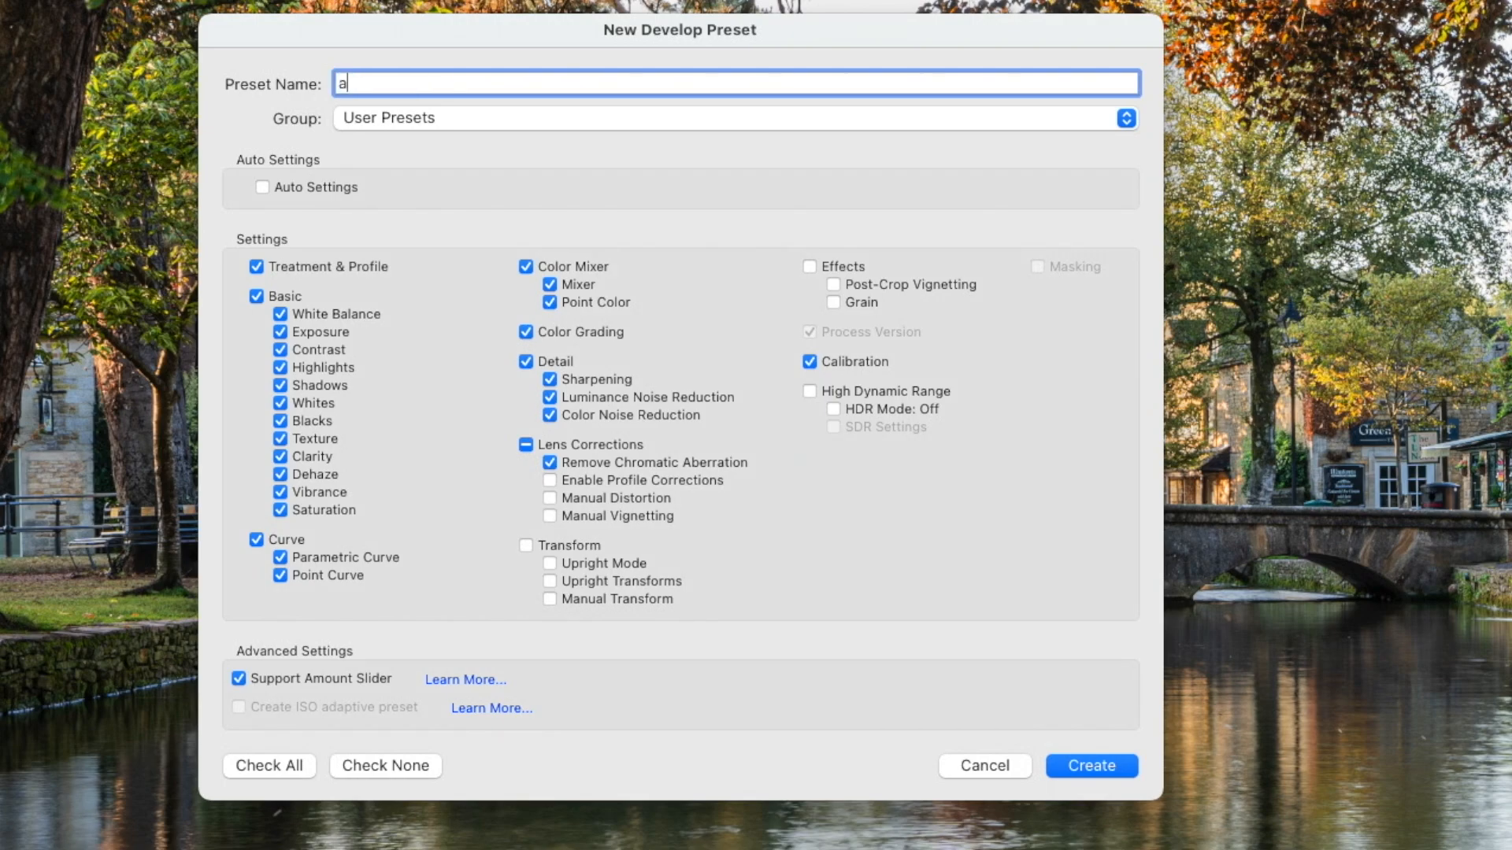
text( Prres)
key(BackSpace)
key(BackSpace)
key(BackSpace)
text(eset)
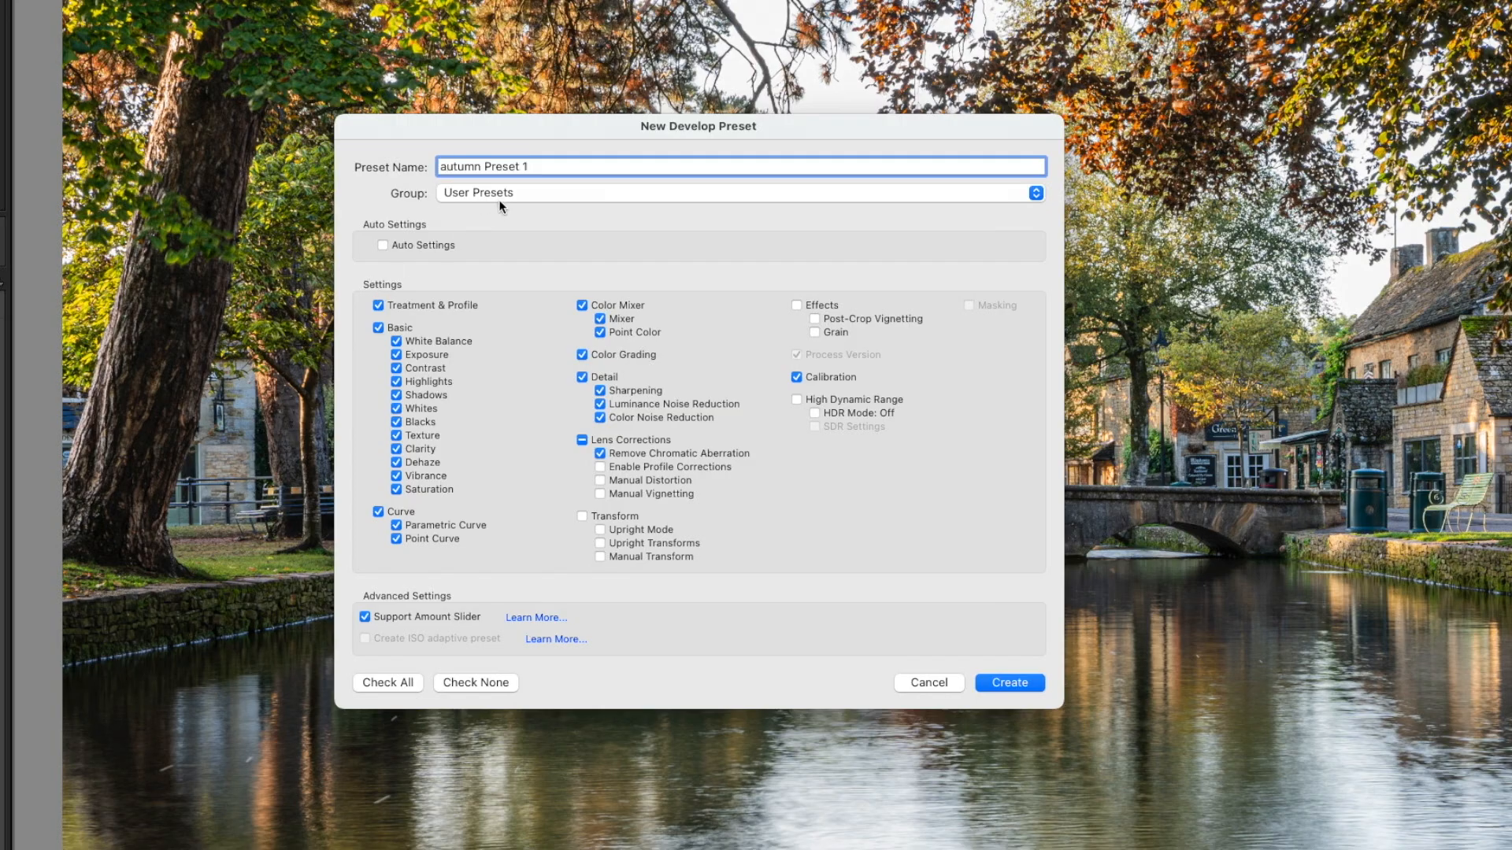
Create a new preset group named "Youtube" and assign the preset to it
click(423, 122)
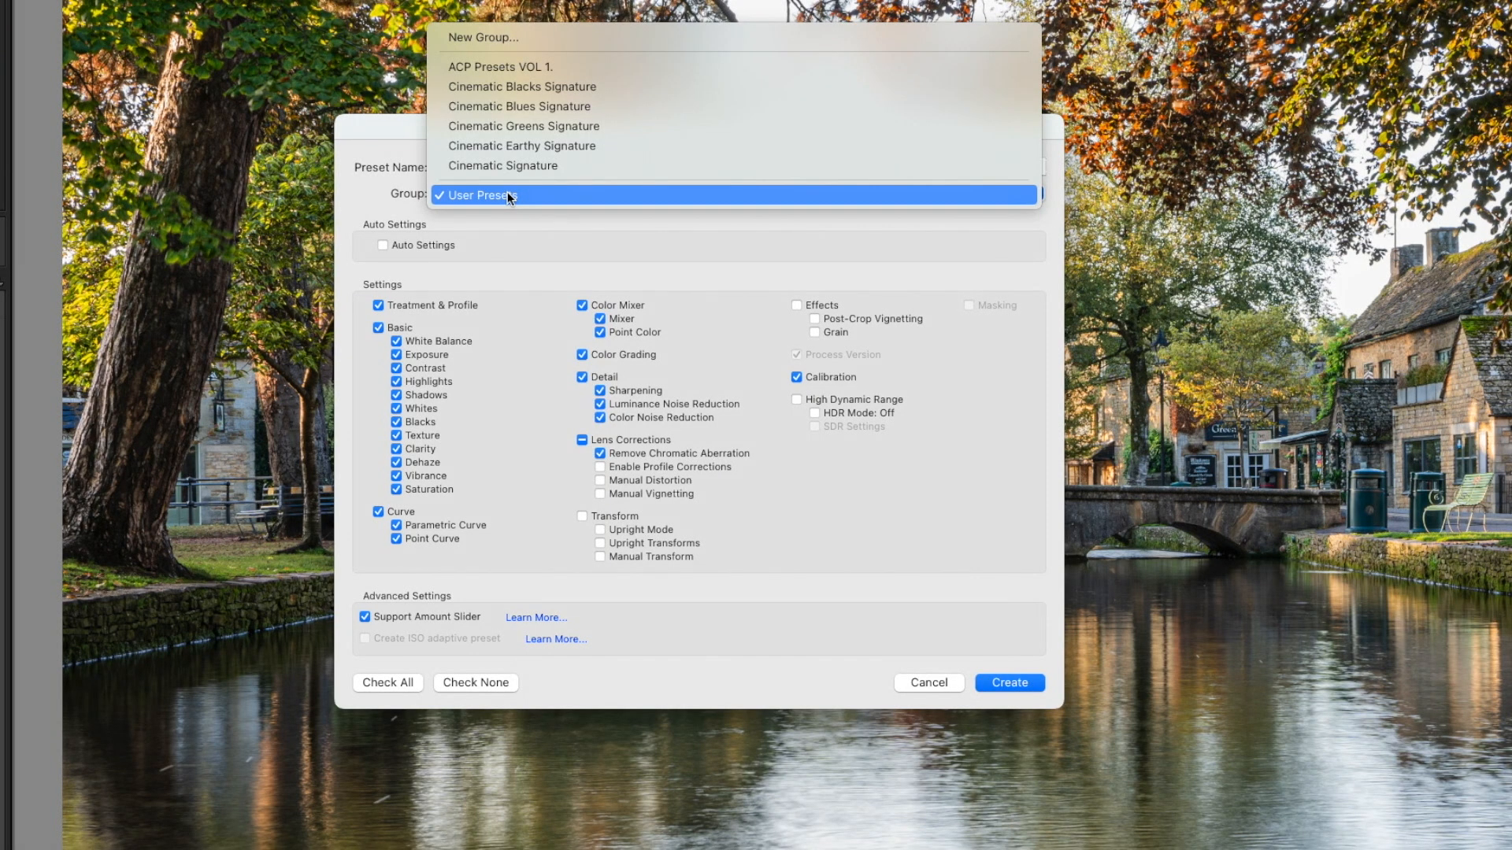
click(516, 37)
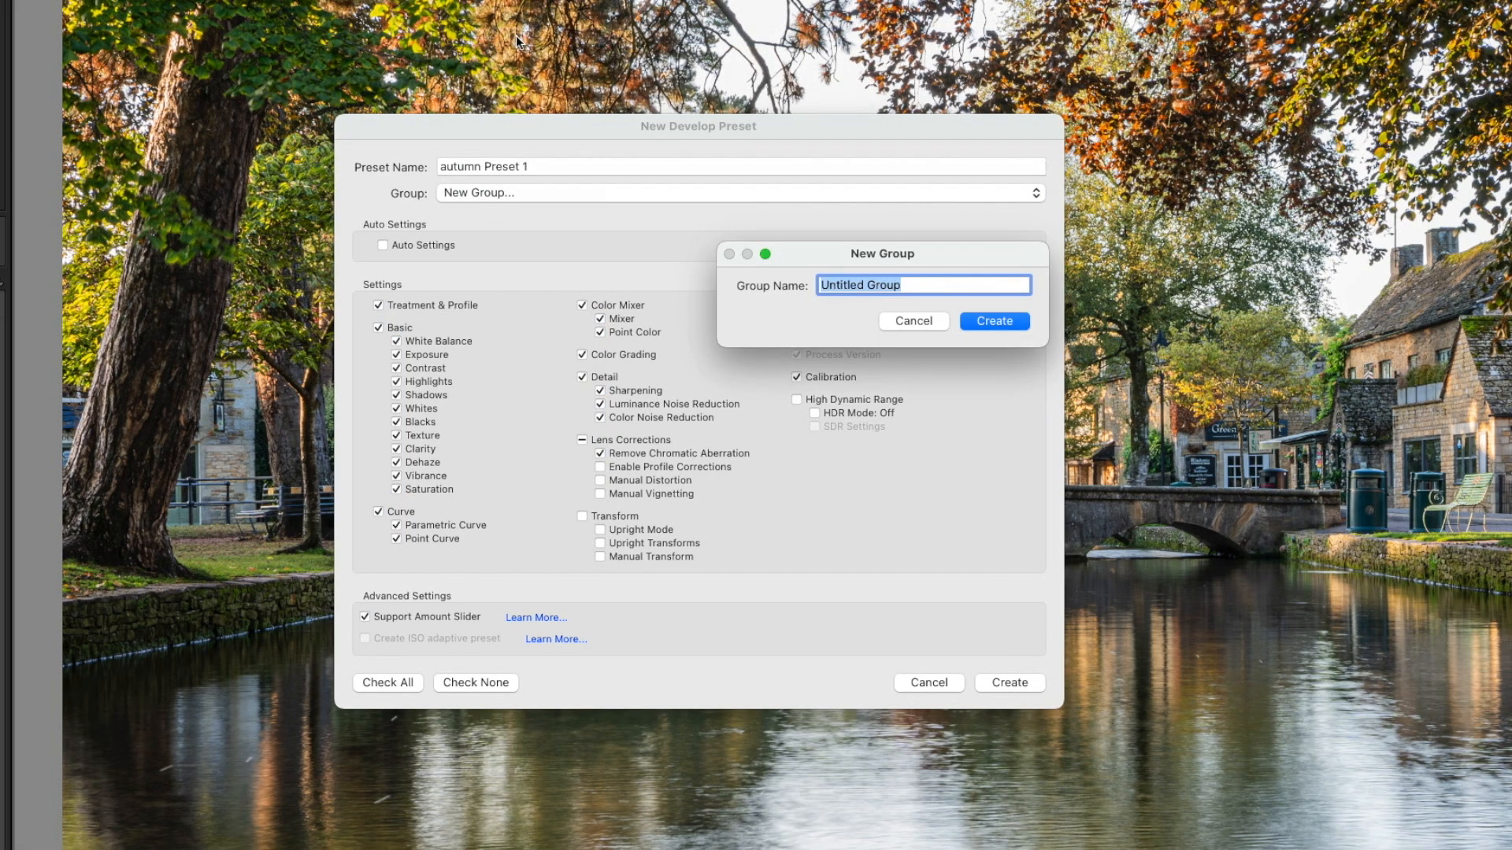
text(Youtube)
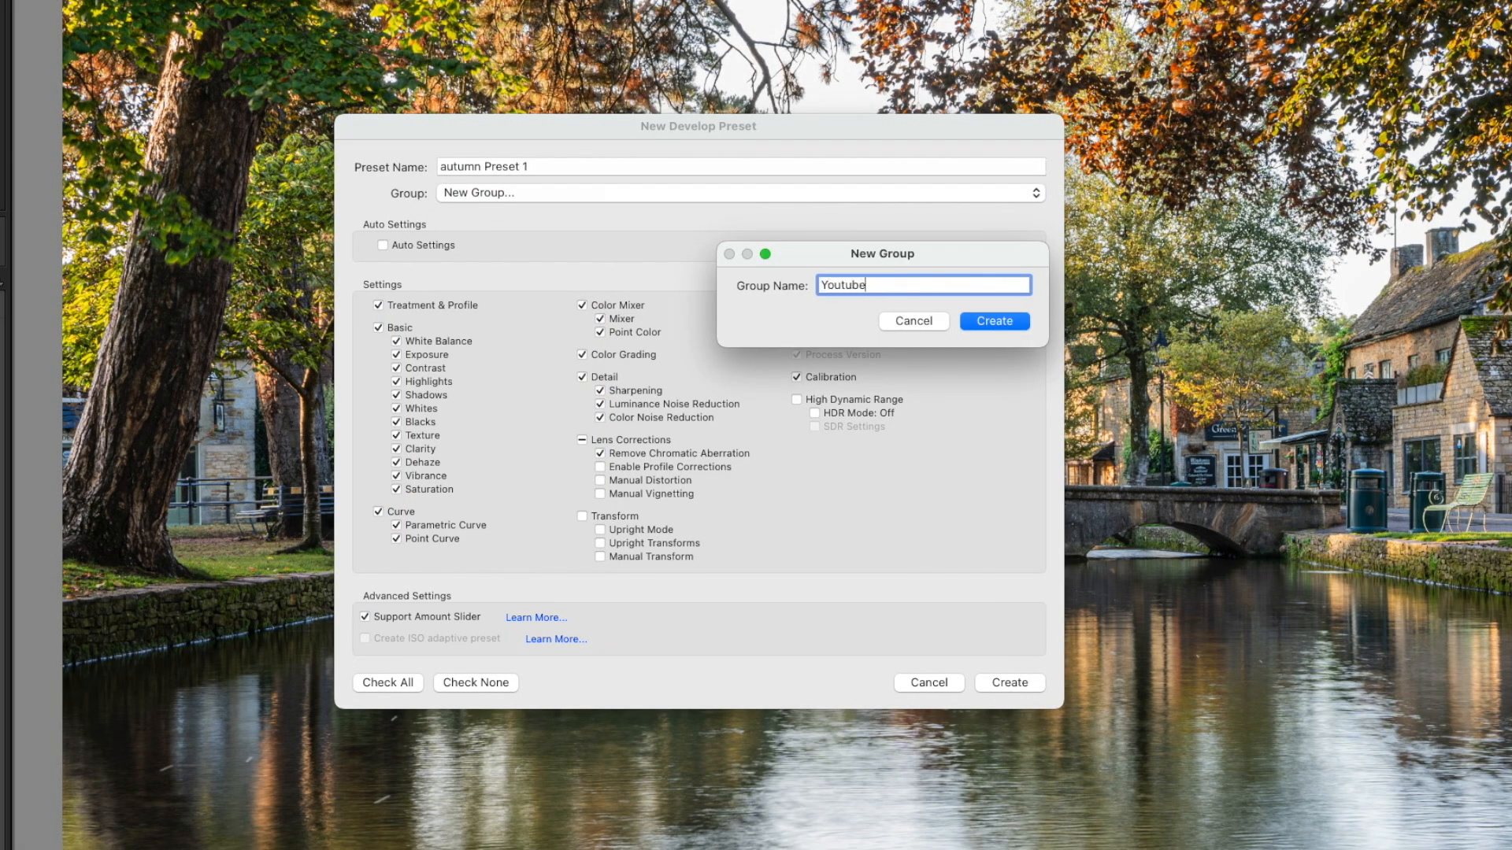
click(974, 321)
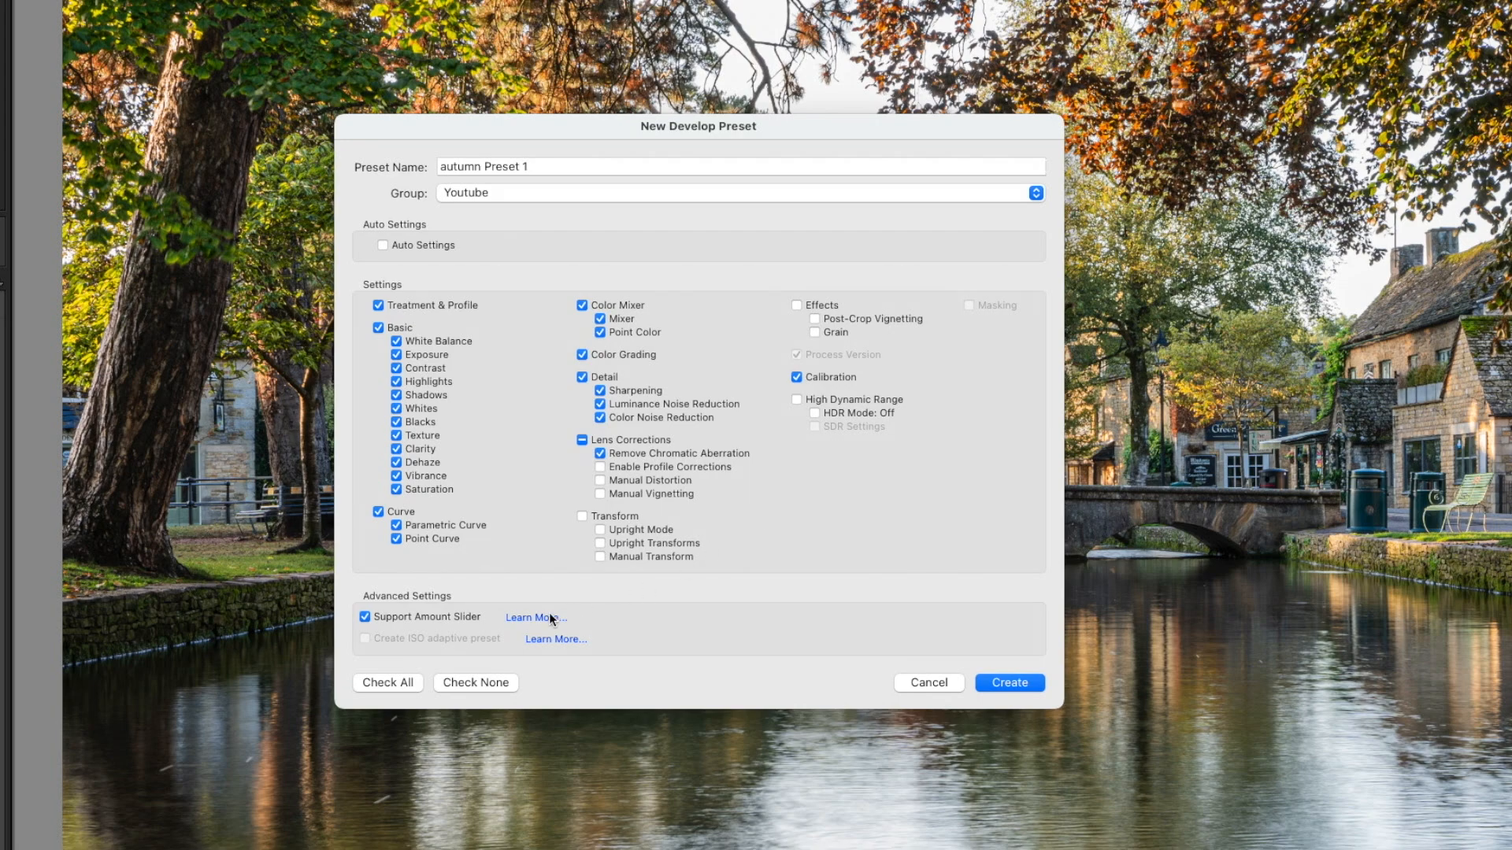
Include Treatment & Profile, Basic, Curve, Color Mixer, Color Grading, Remove Chromatic Aberration and Calibration in the preset, leave out Detail, and create it
click(489, 682)
click(378, 306)
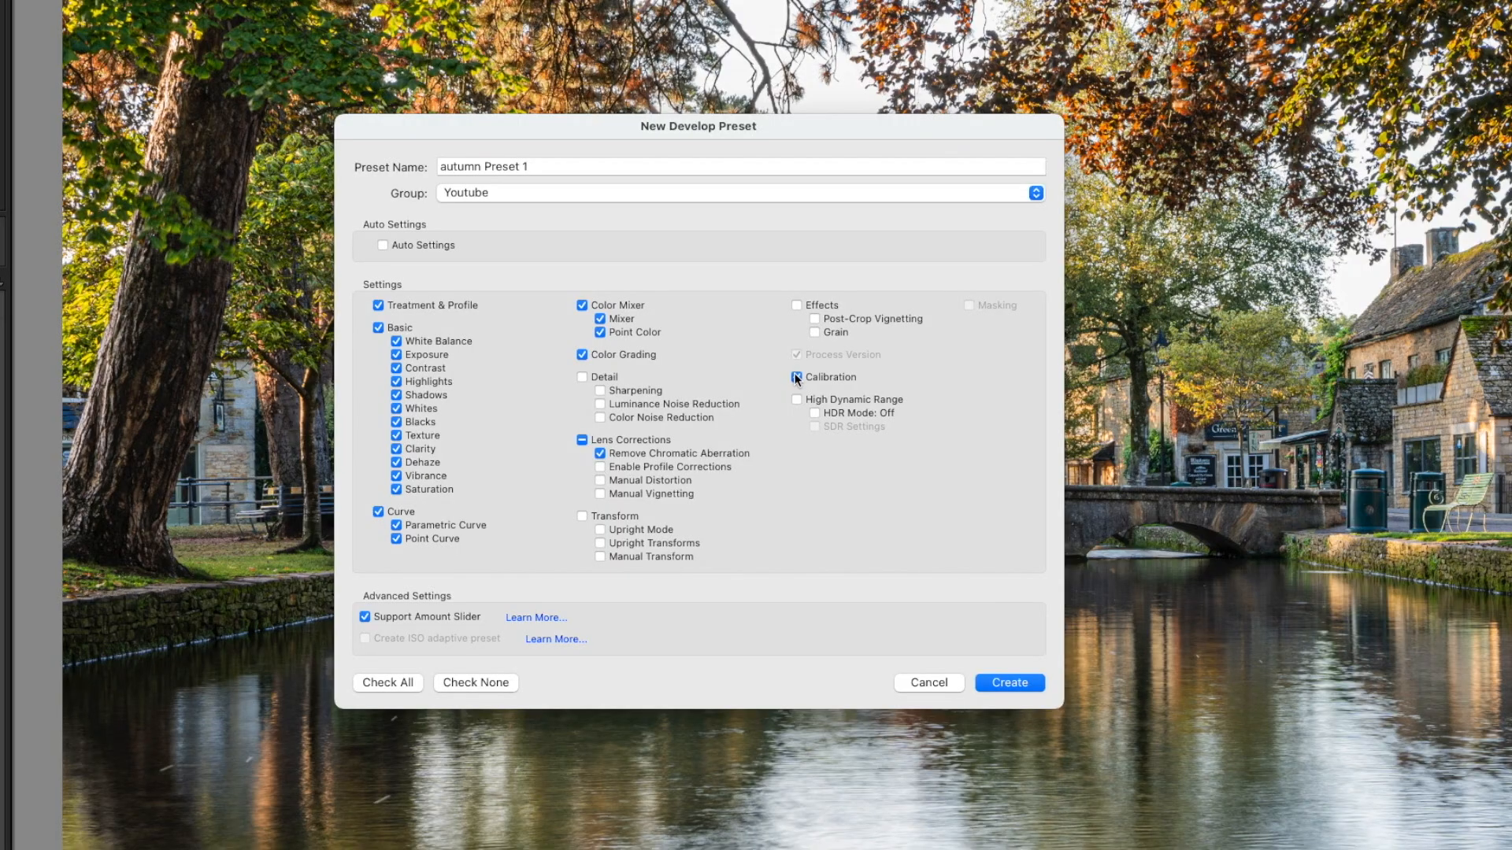
click(796, 377)
click(1007, 683)
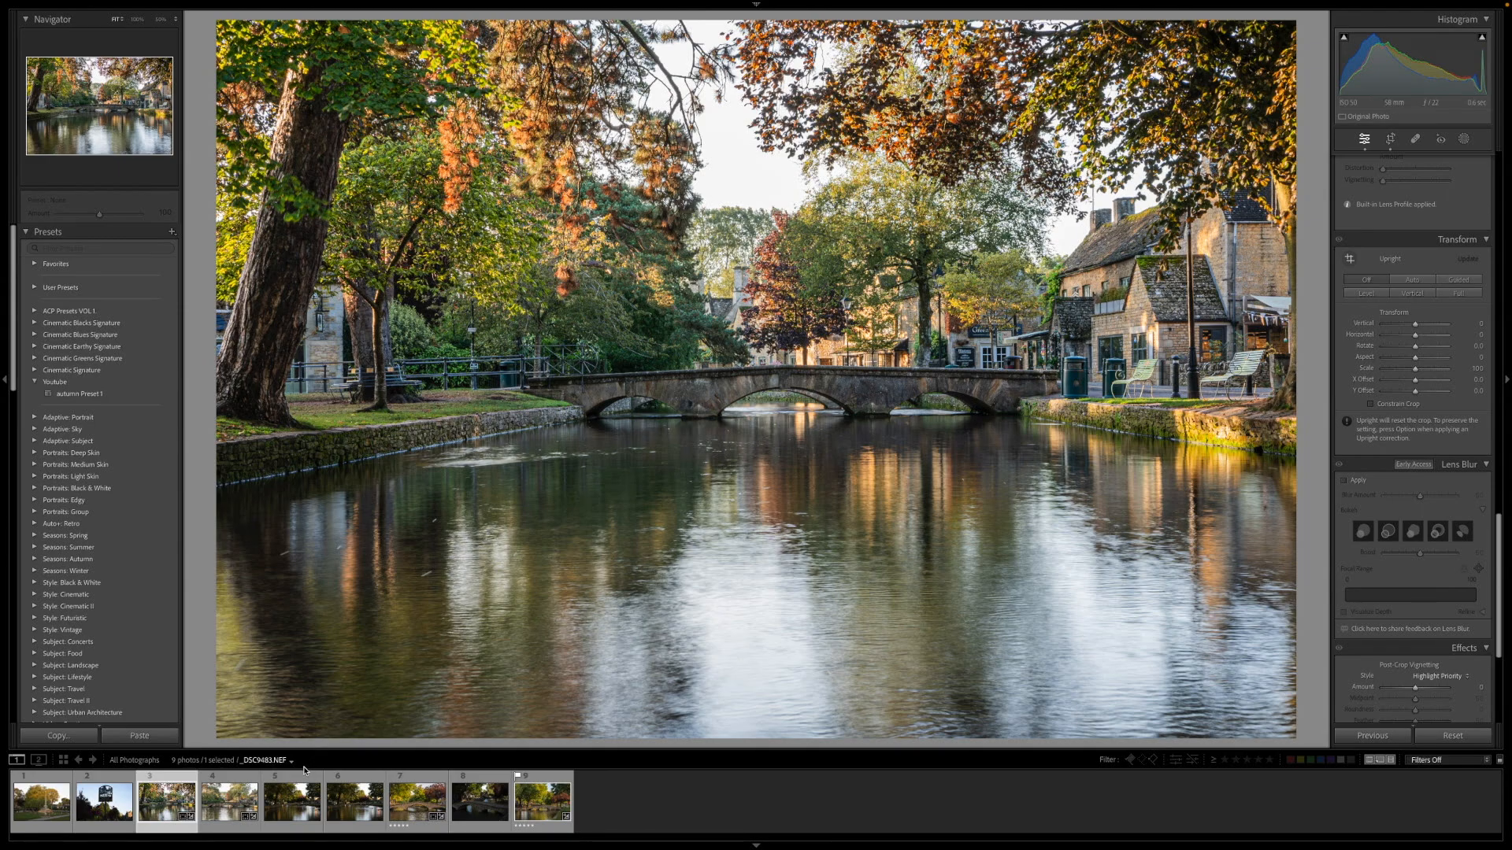
Apply the autumn Preset 1 preset from the Youtube group to the fifth photo
click(304, 775)
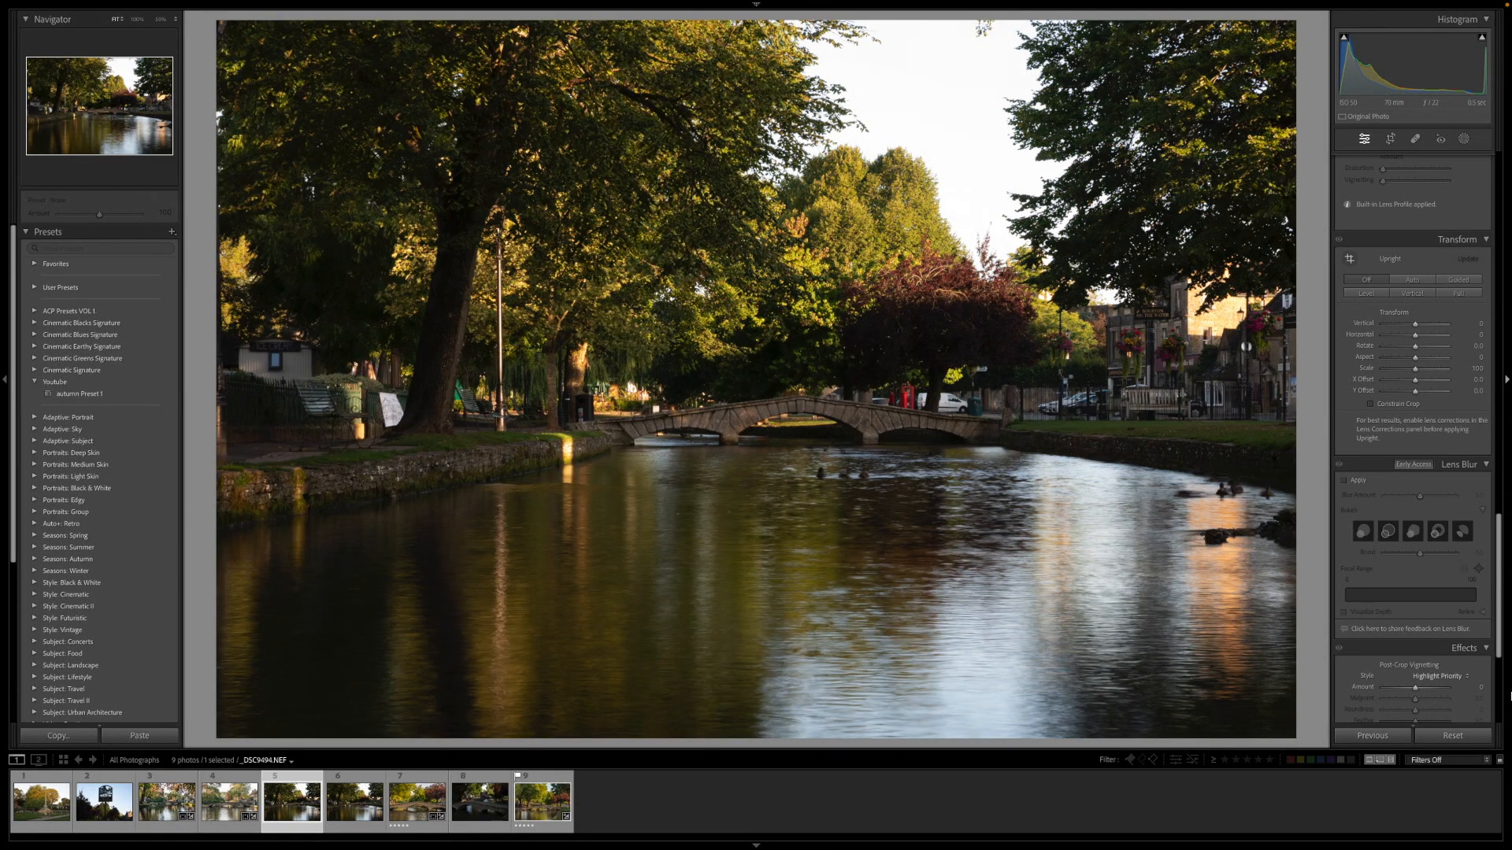
scroll(1400, 476, up, 5)
scroll(1400, 475, up, 10)
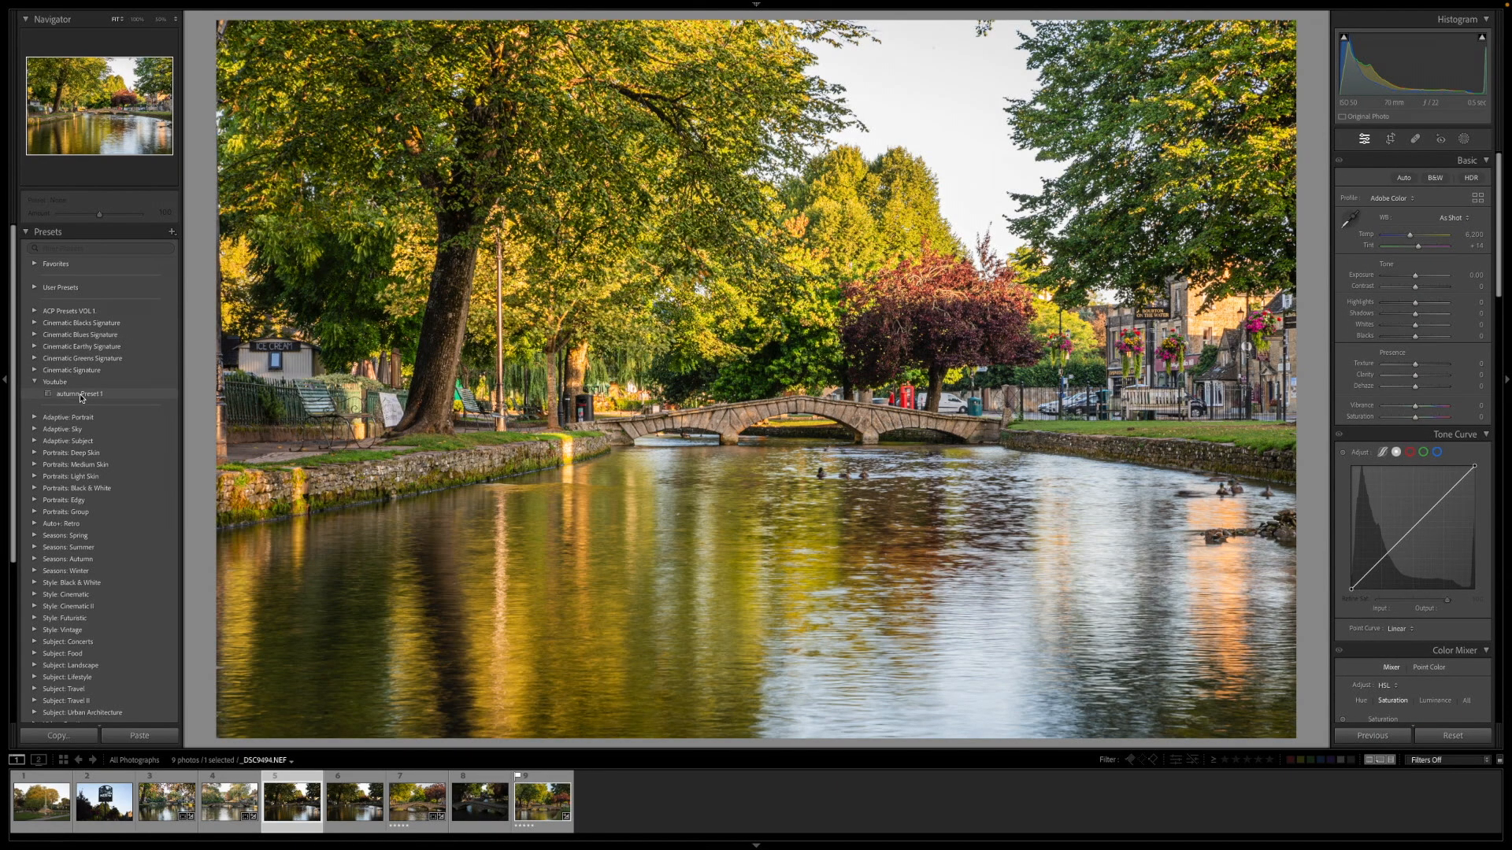
click(82, 394)
click(137, 393)
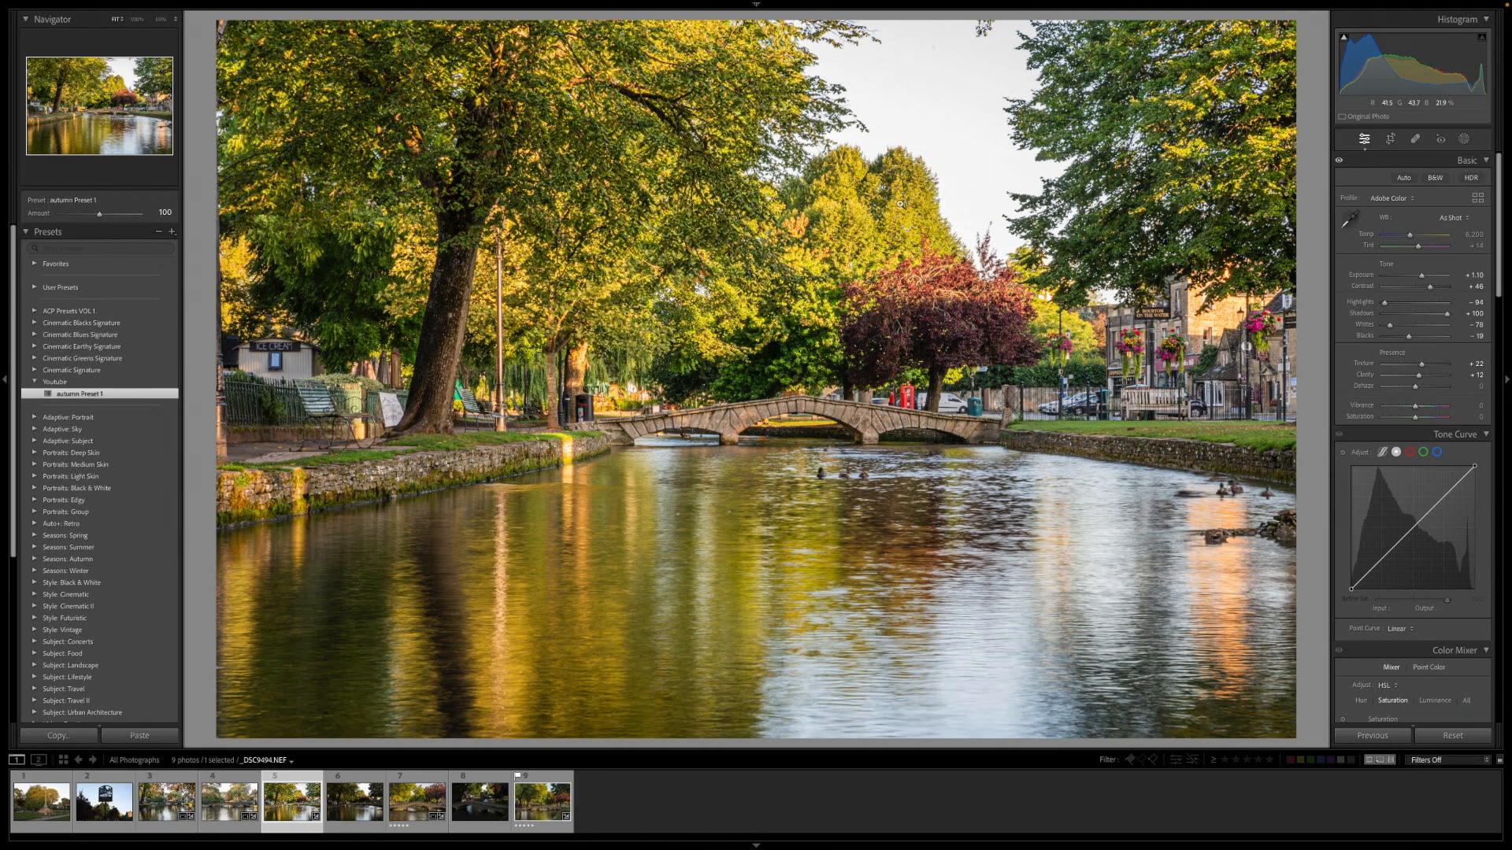
Set the fifth photo's Exposure to +0.65 and its Whites to about -48
drag(1422, 276, 1419, 277)
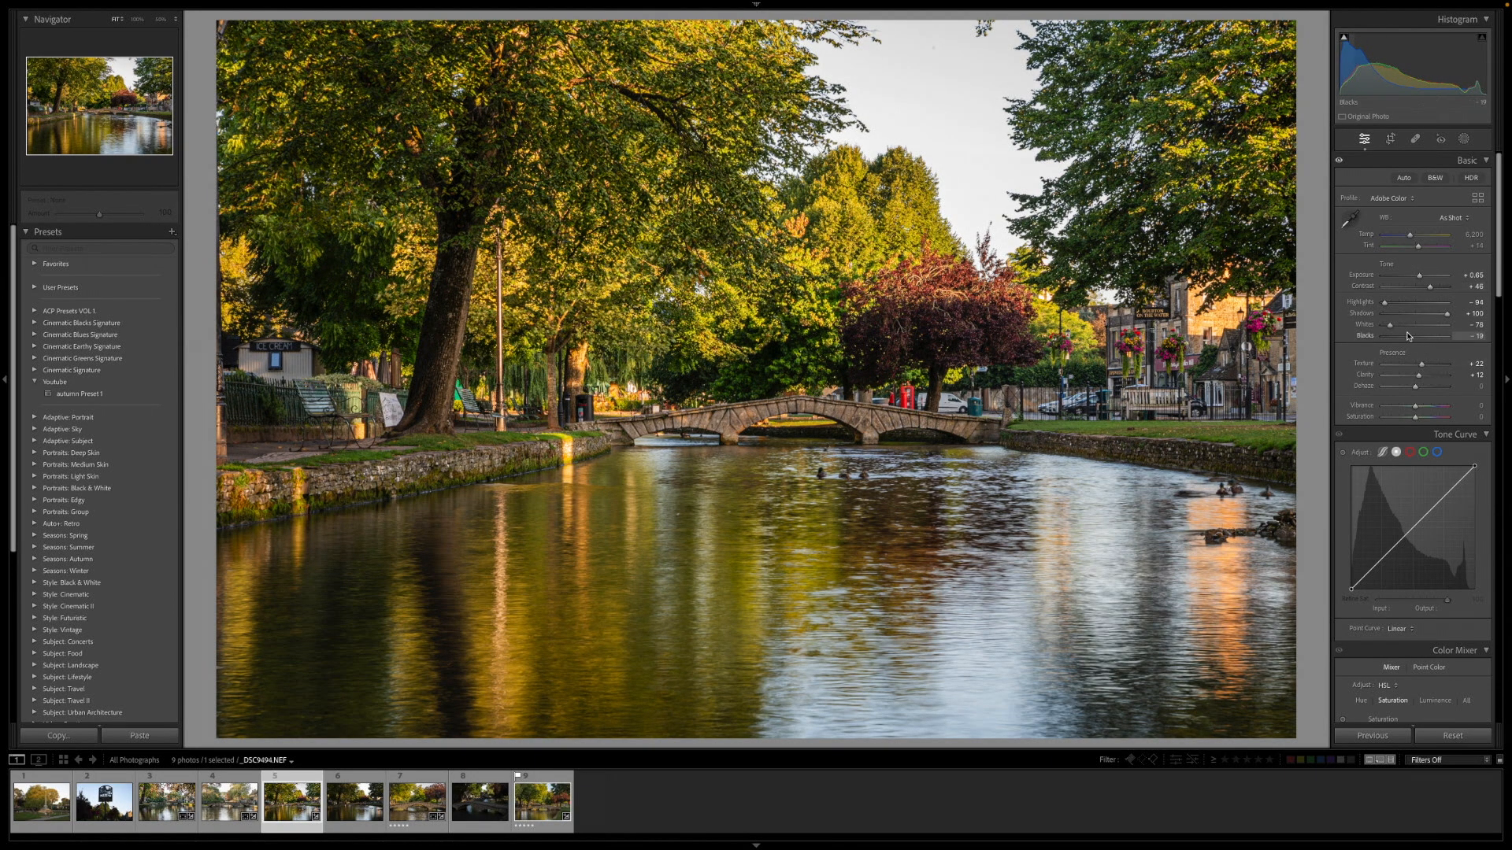
drag(1391, 325, 1400, 325)
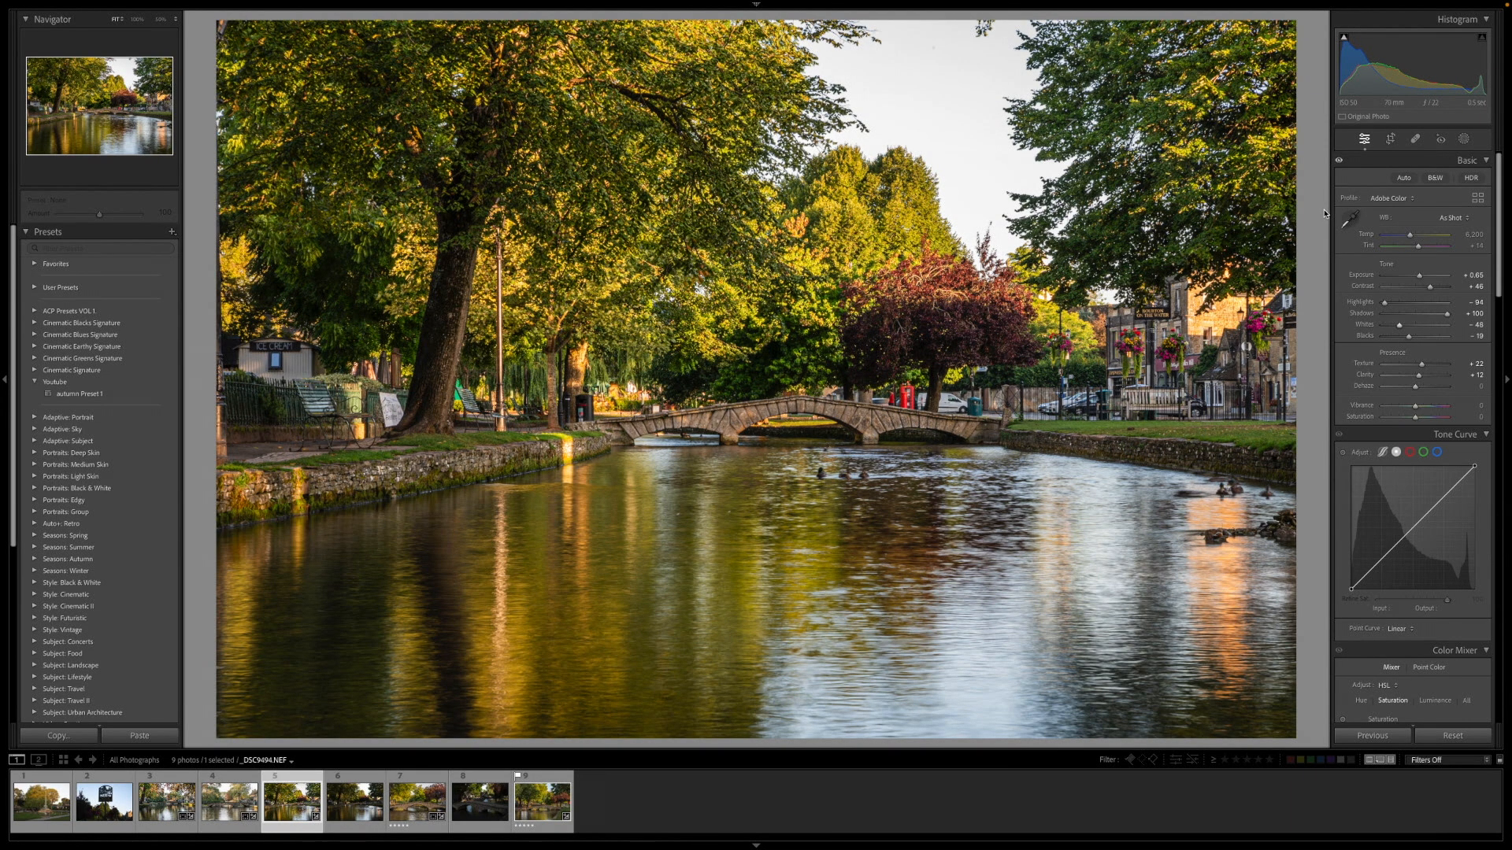